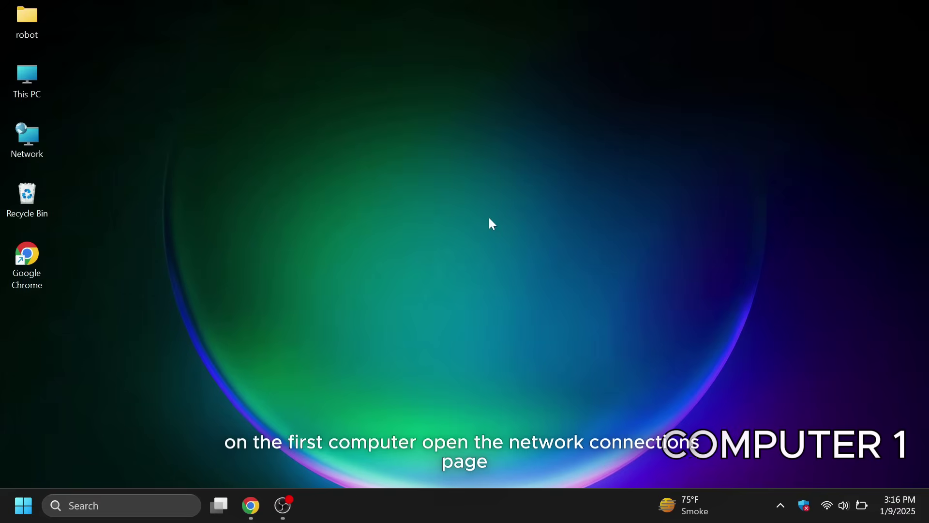
- Search for network connections, open Ethernet 2's properties, and select Internet Protocol Version 4
click(14, 520)
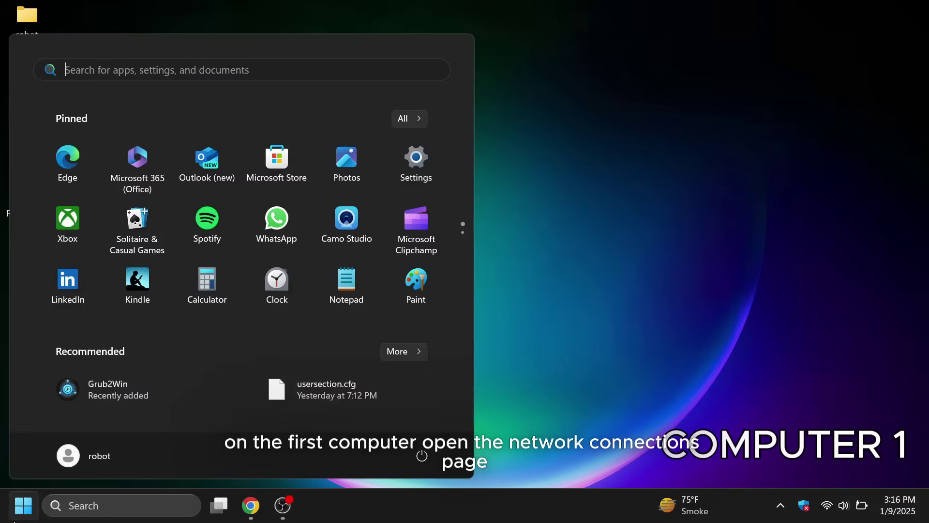
text(network )
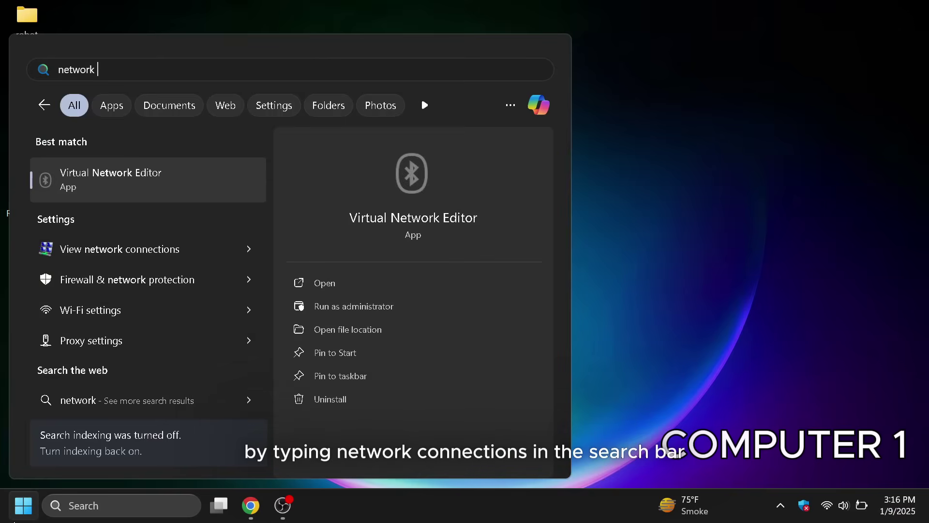
text(connnec)
key(BackSpace)
key(BackSpace)
key(BackSpace)
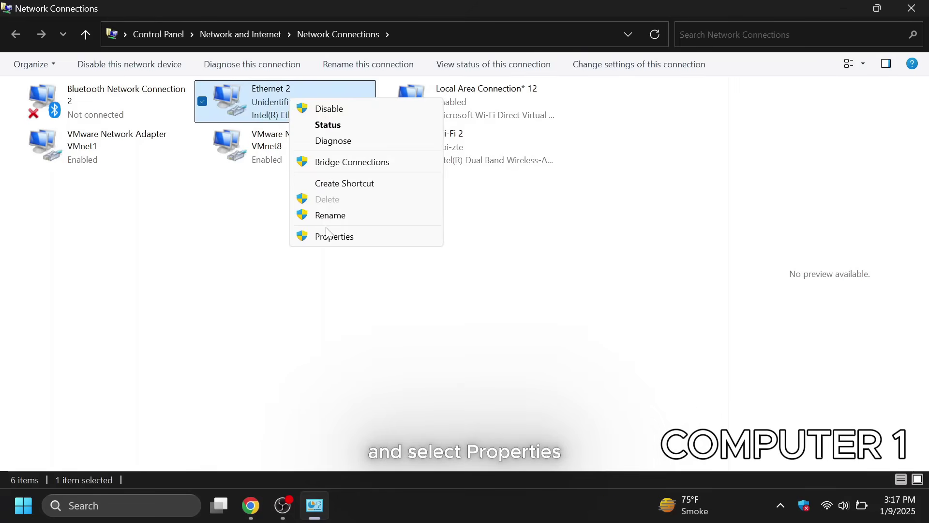
click(341, 235)
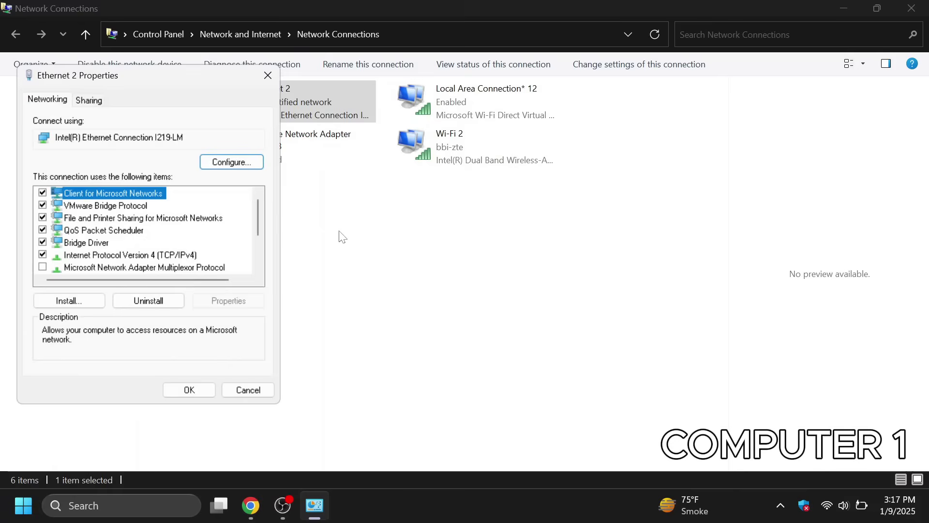
click(143, 257)
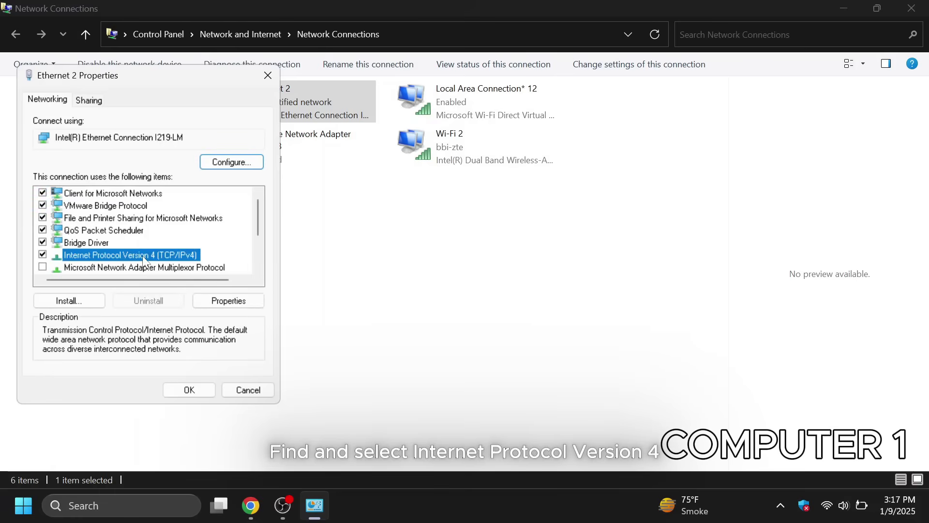
- Switch Ethernet 2's IPv4 to static 192.168.1.100, mask 255.255.255.0, gateway 192.168.1.100
double_click(163, 255)
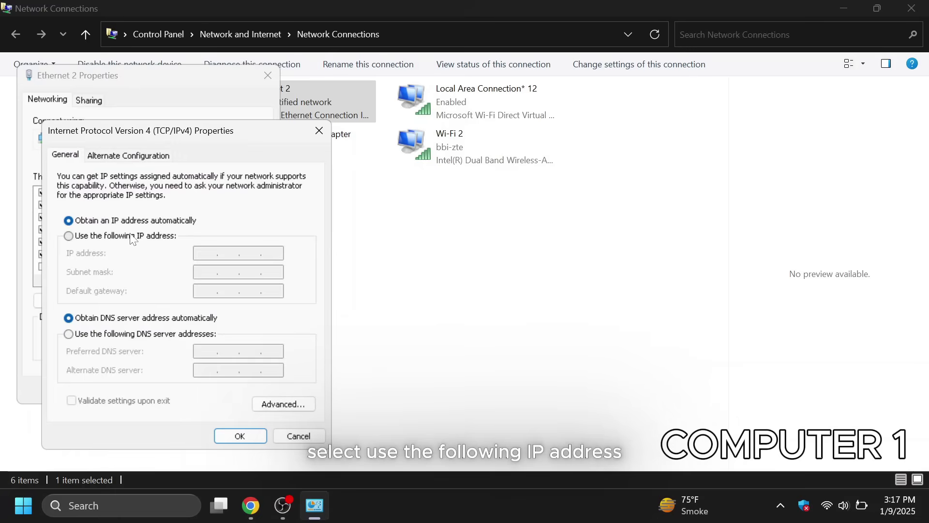
click(133, 239)
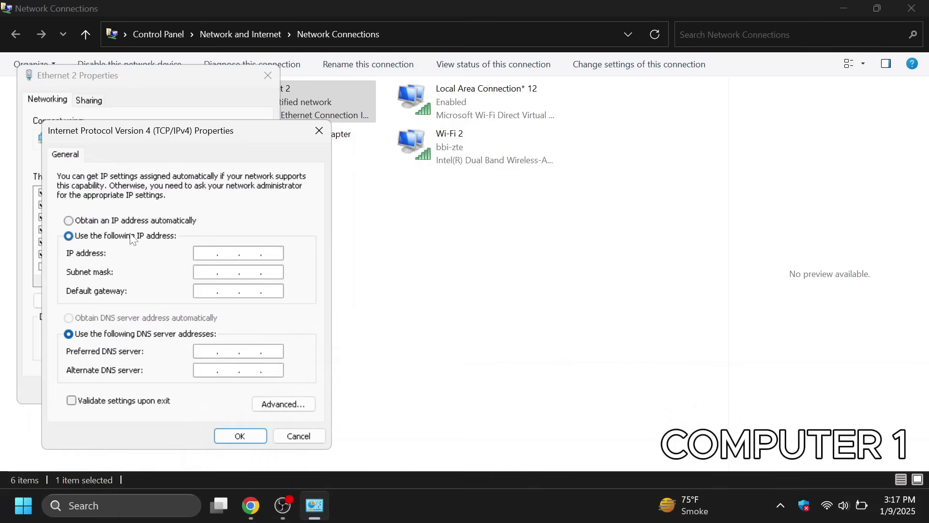
drag(195, 140, 360, 127)
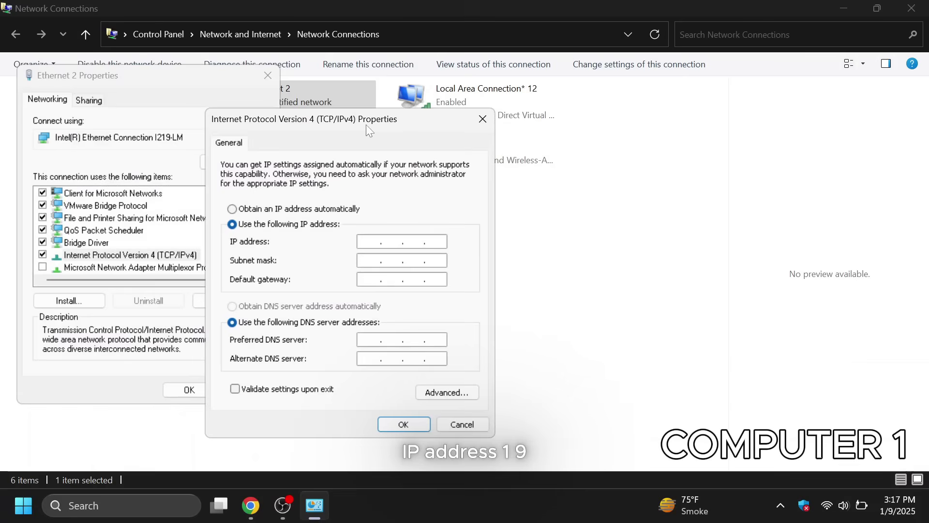
click(362, 241)
text(192 . 168 . )
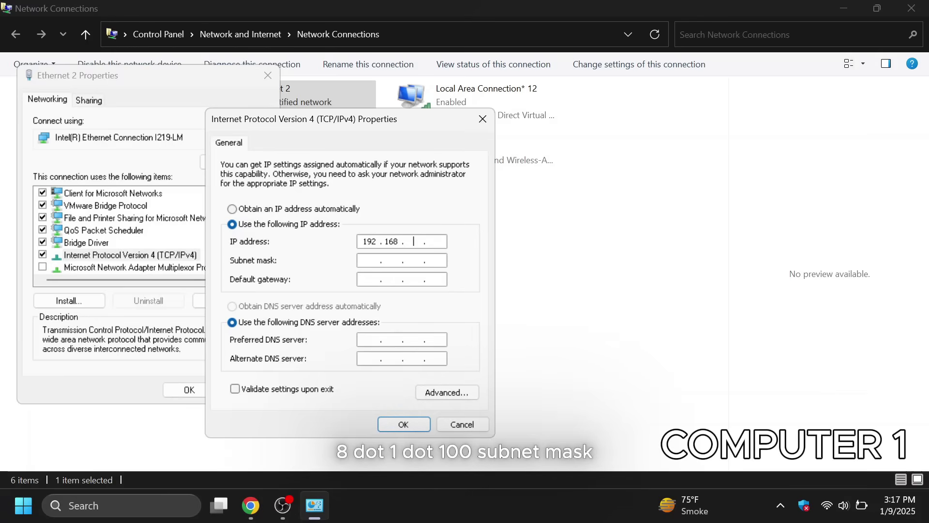
text(1 . 100)
key(Tab)
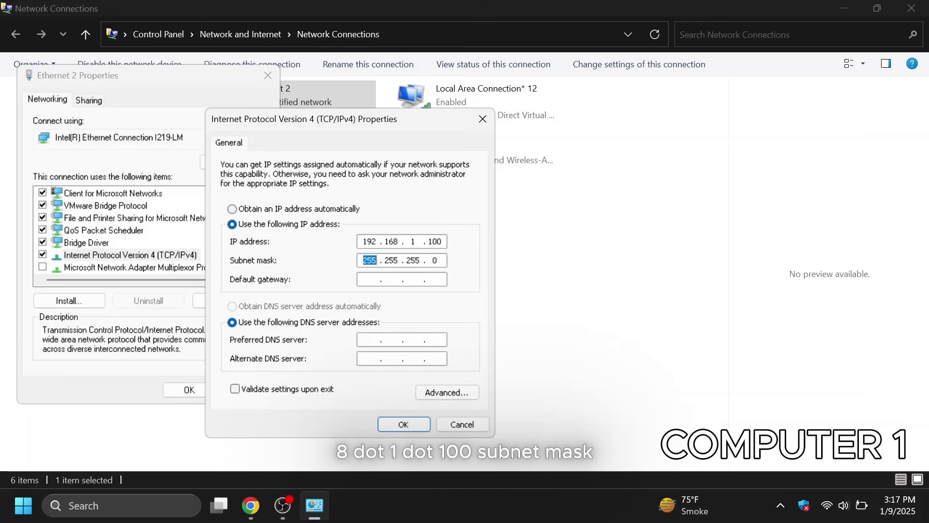
key(Tab)
text(192.1)
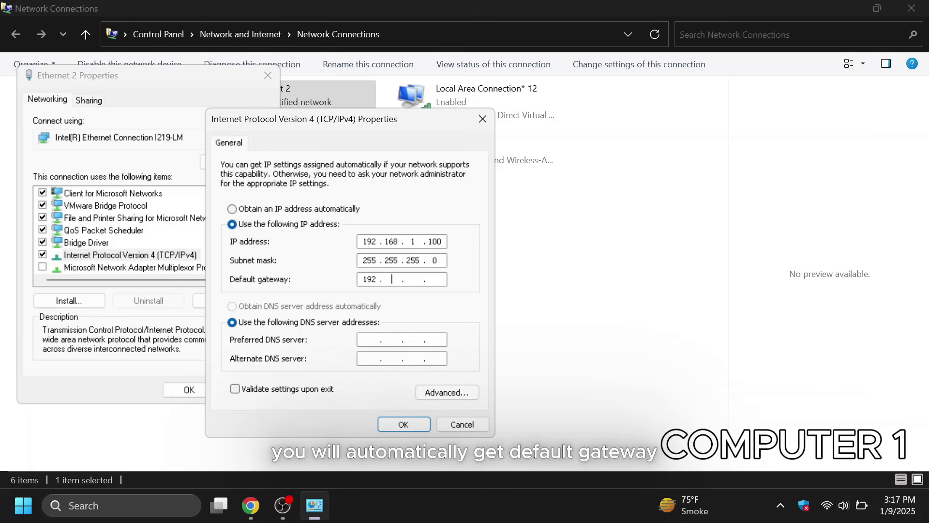
text(68.1.1)
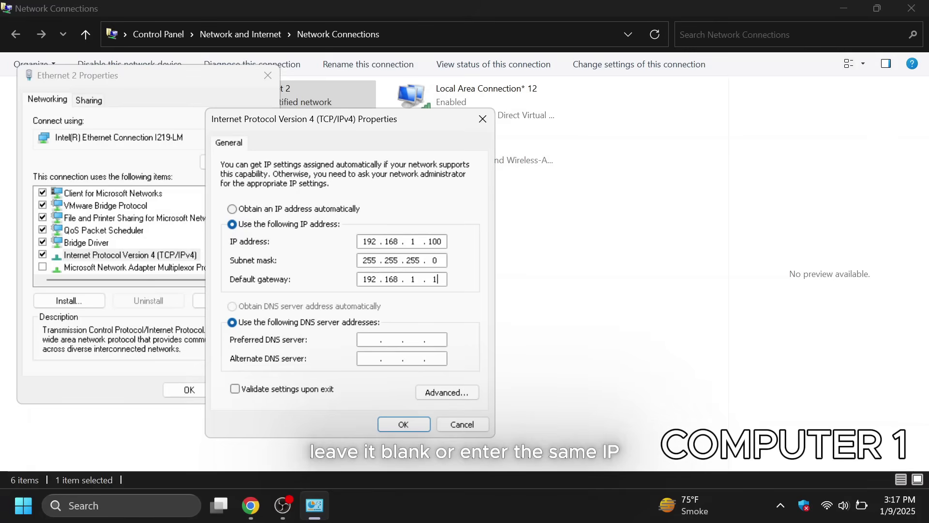
text(00)
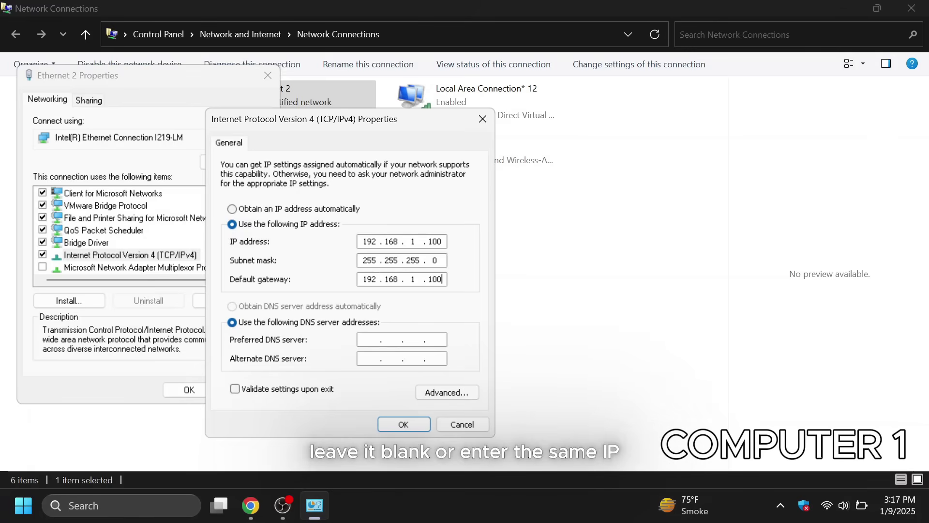
click(404, 424)
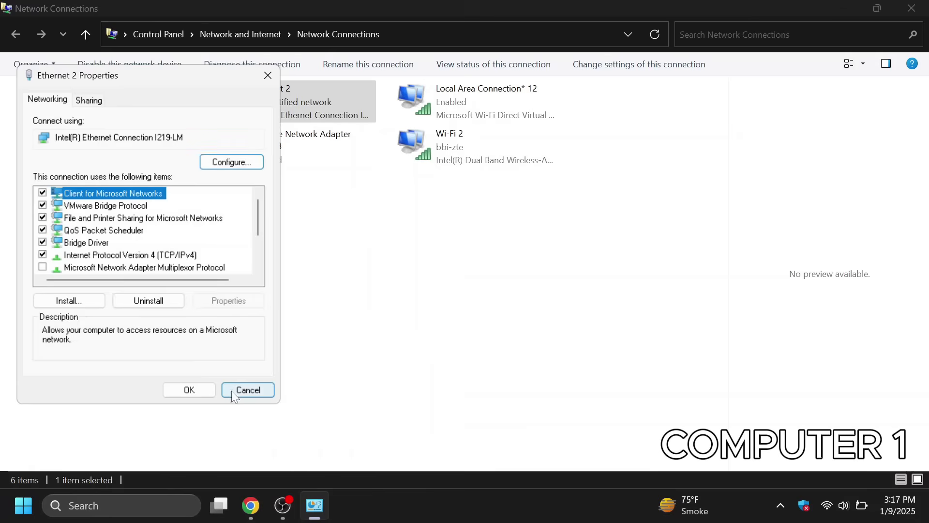
- Close Ethernet 2 Properties and open advanced sharing settings from the Network and Sharing Center
click(205, 390)
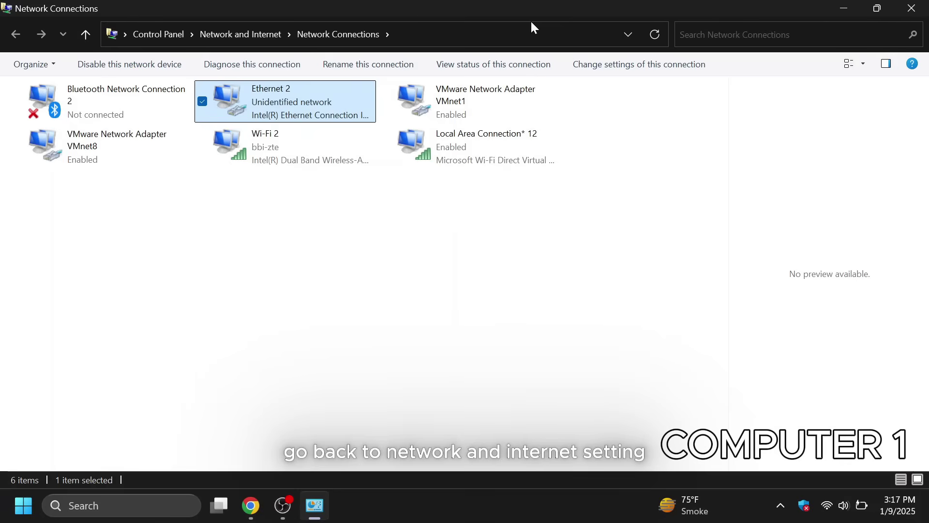
click(258, 32)
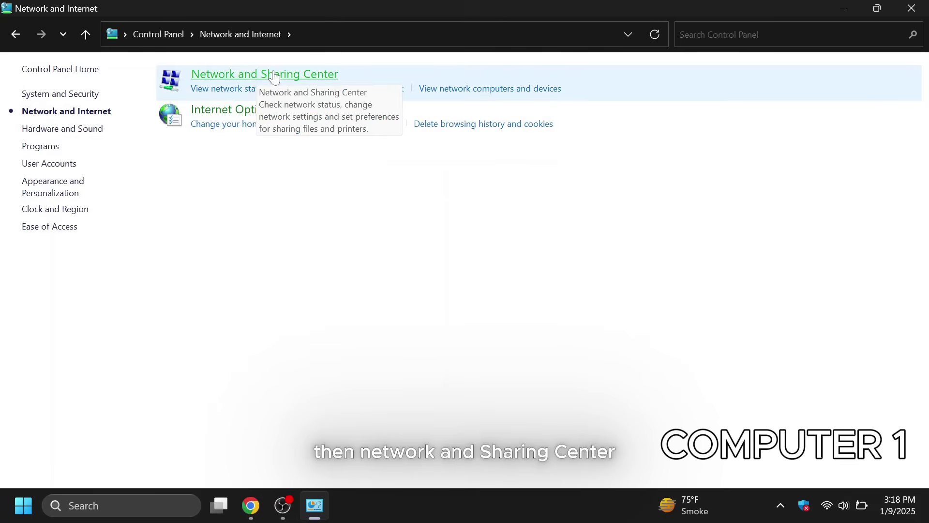
click(277, 75)
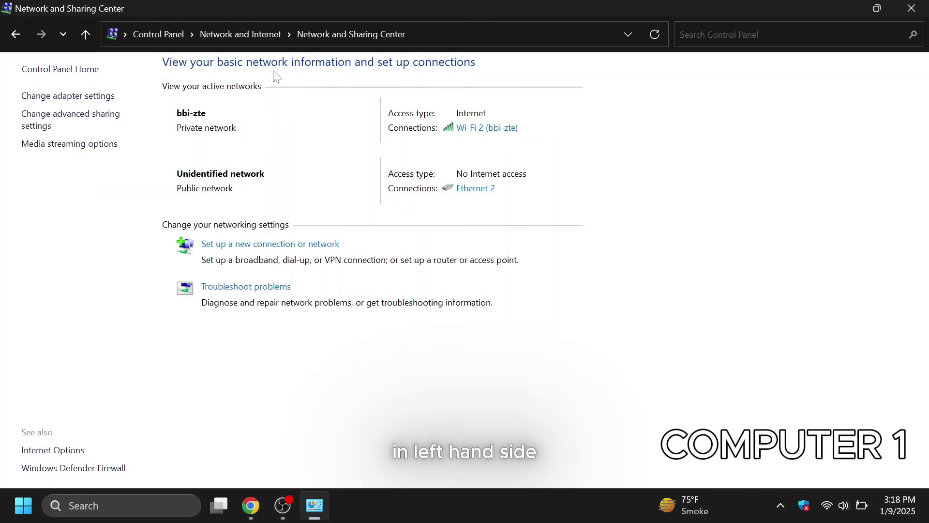
click(86, 108)
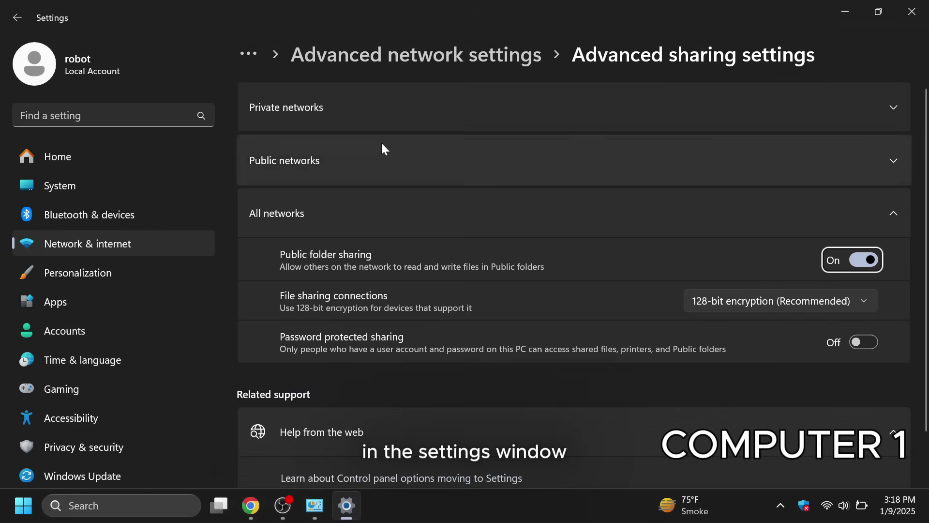
- Check Private and Public networks show discovery and file sharing On, then close Settings
click(892, 107)
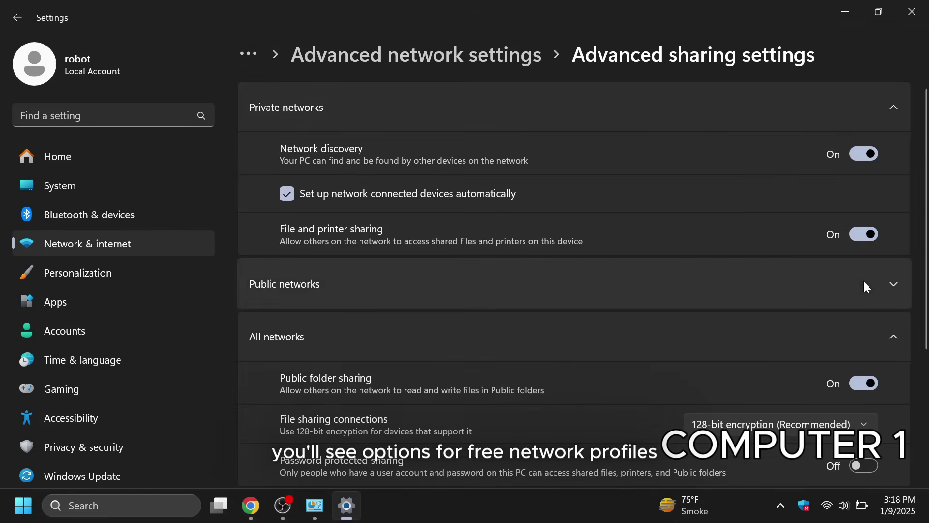
scroll(915, 233, down, 2)
scroll(915, 232, down, 3)
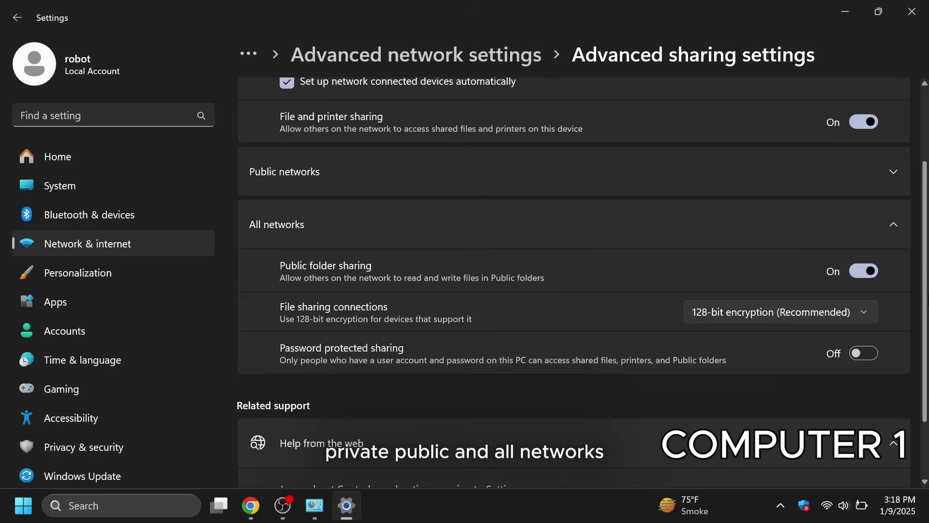
click(890, 176)
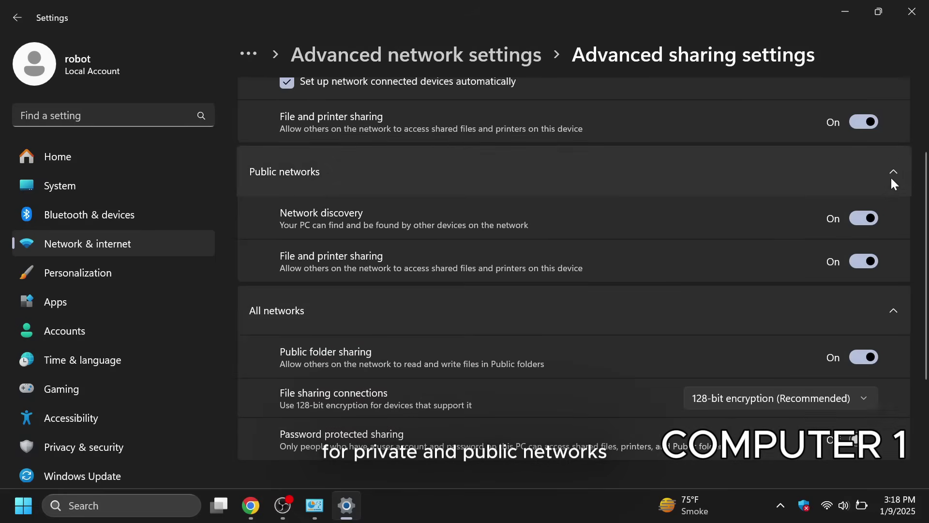
click(899, 187)
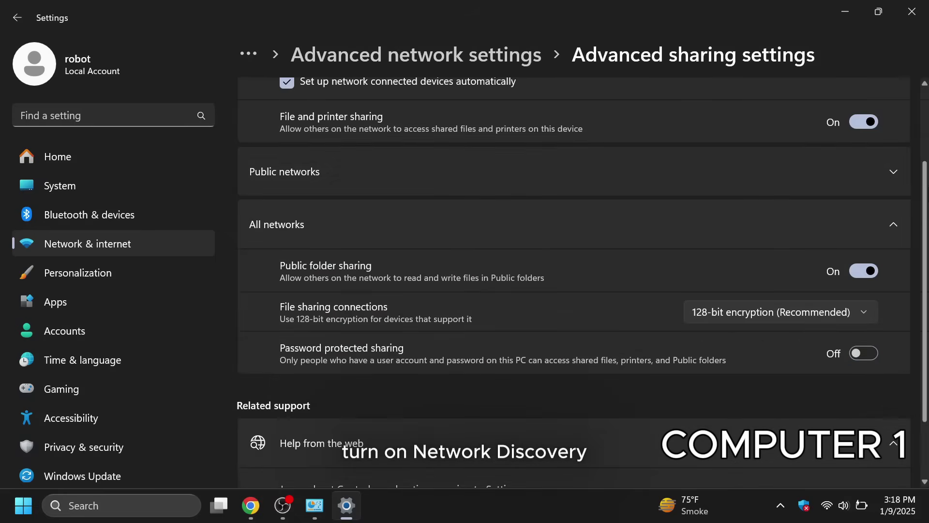
scroll(900, 187, down, 3)
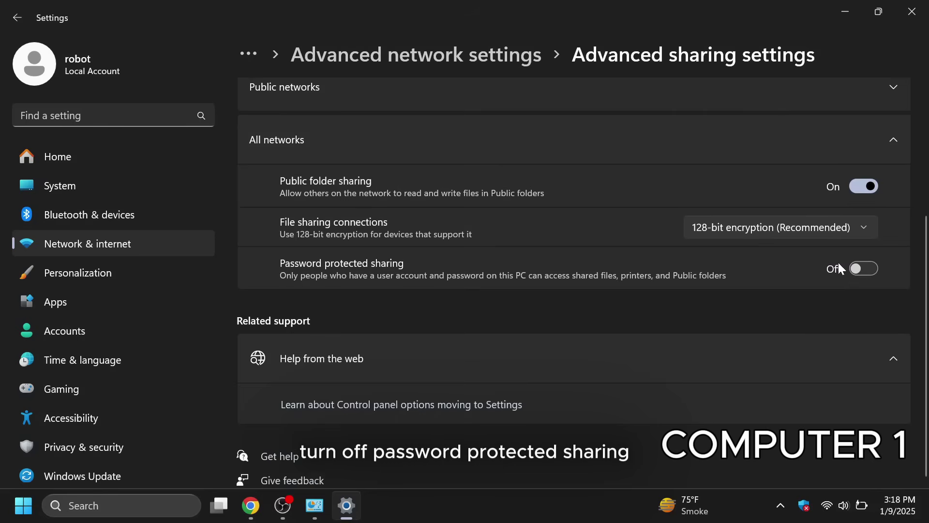
click(913, 9)
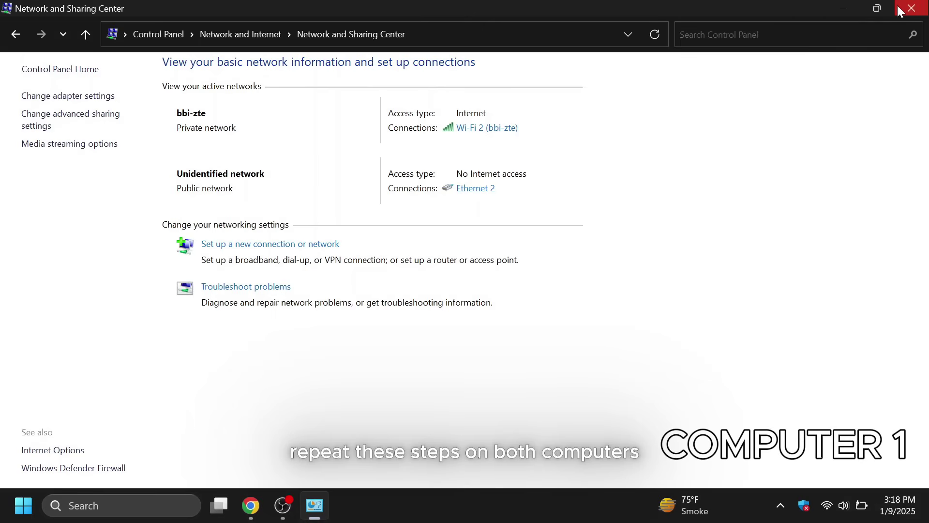
- Minimize the sharing center, then open Network Connections on the second PC via search
click(845, 8)
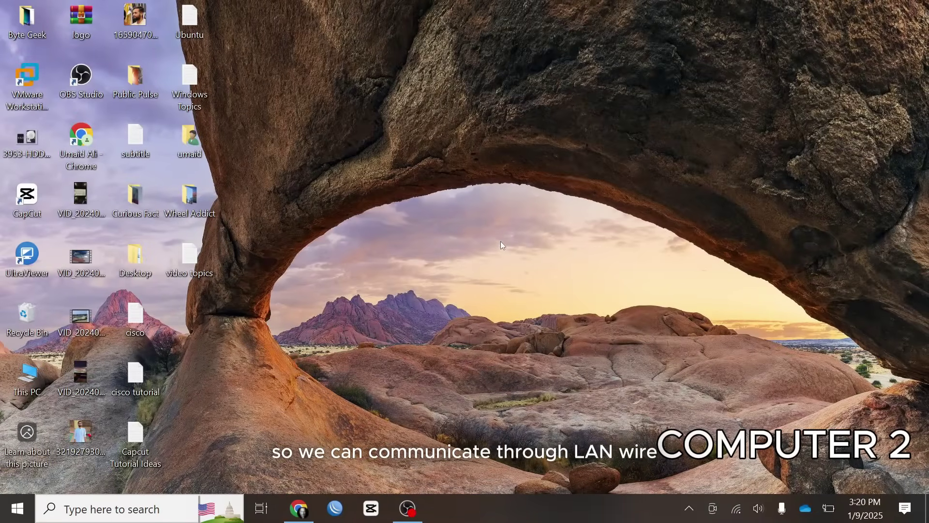
key(super)
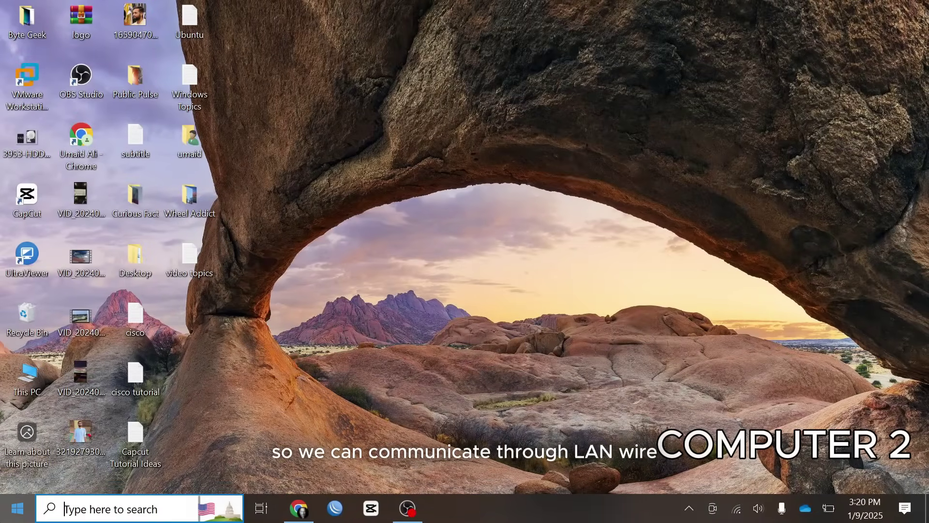
text(network conn)
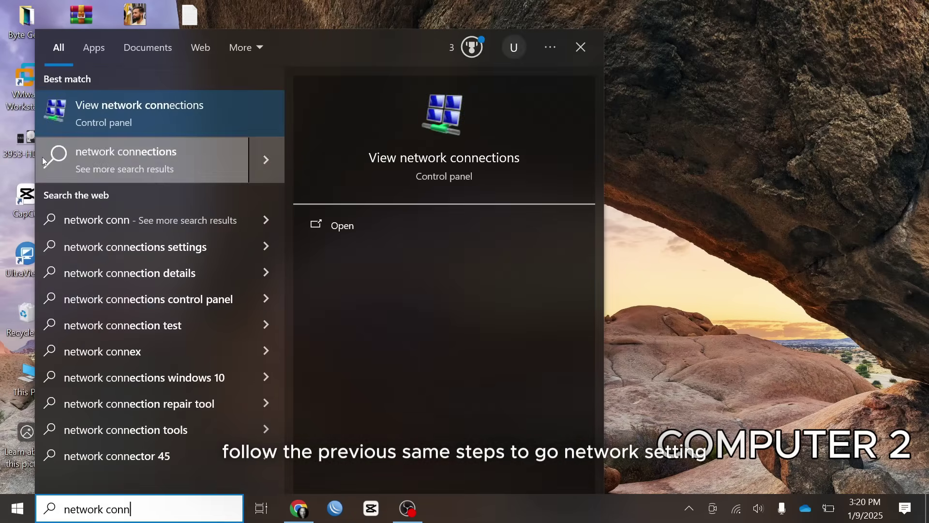
click(147, 115)
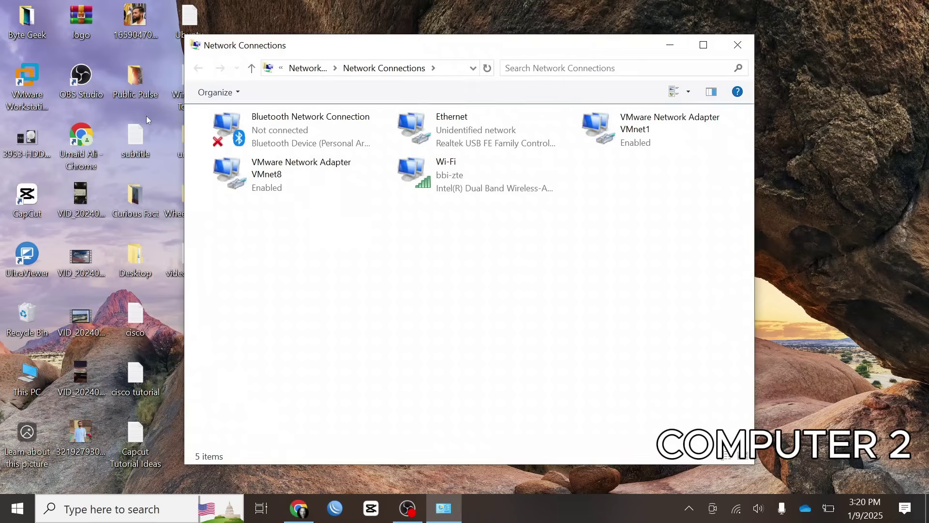
- Open the IPv4 properties of the second PC's Ethernet adapter
right_click(472, 122)
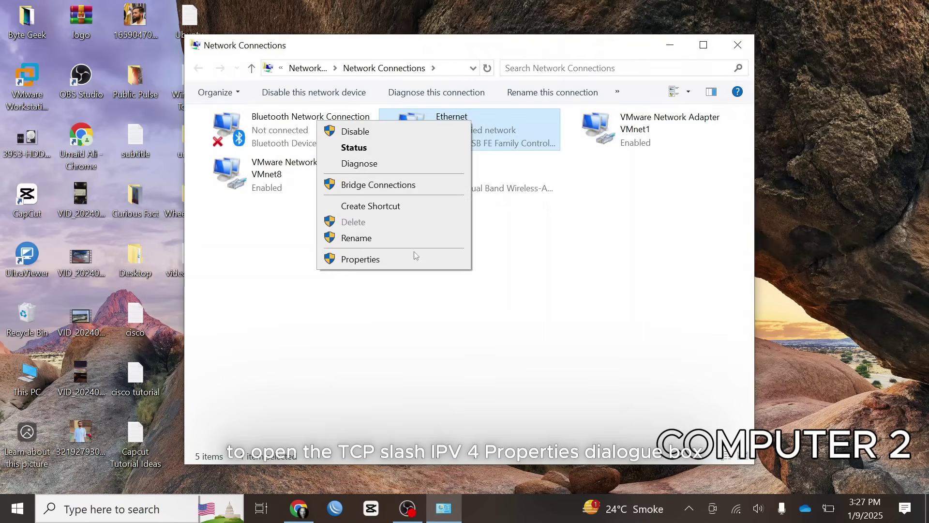
click(415, 258)
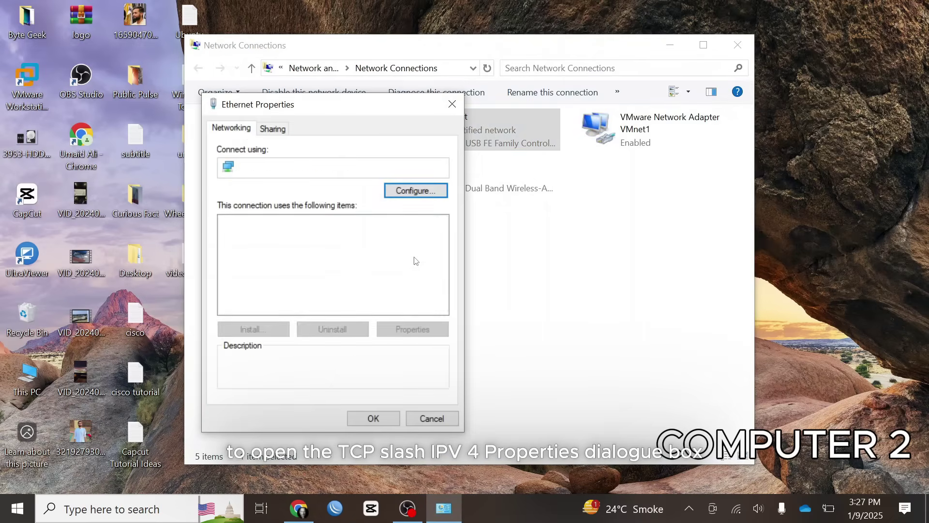
double_click(305, 272)
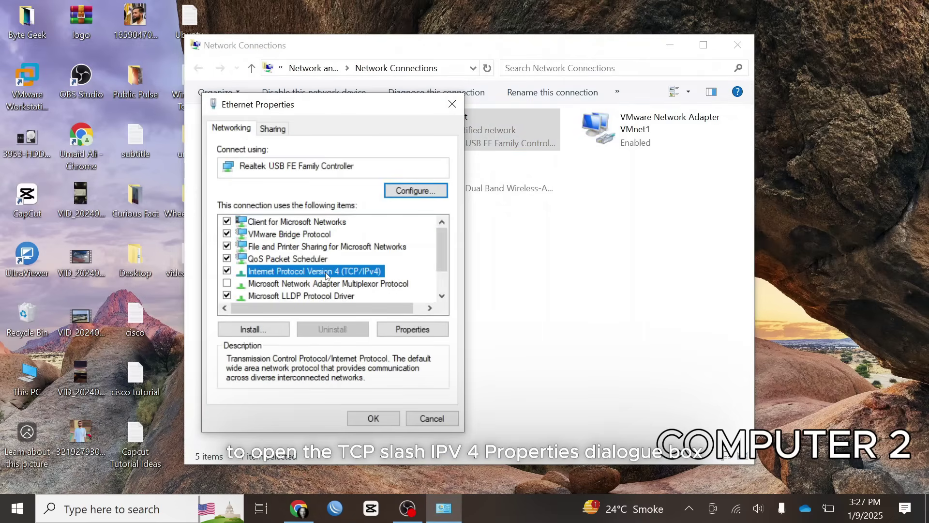
- Set static IP 192.168.1.101, mask 255.255.255.0, gateway 192.168.1.100 and save
click(319, 265)
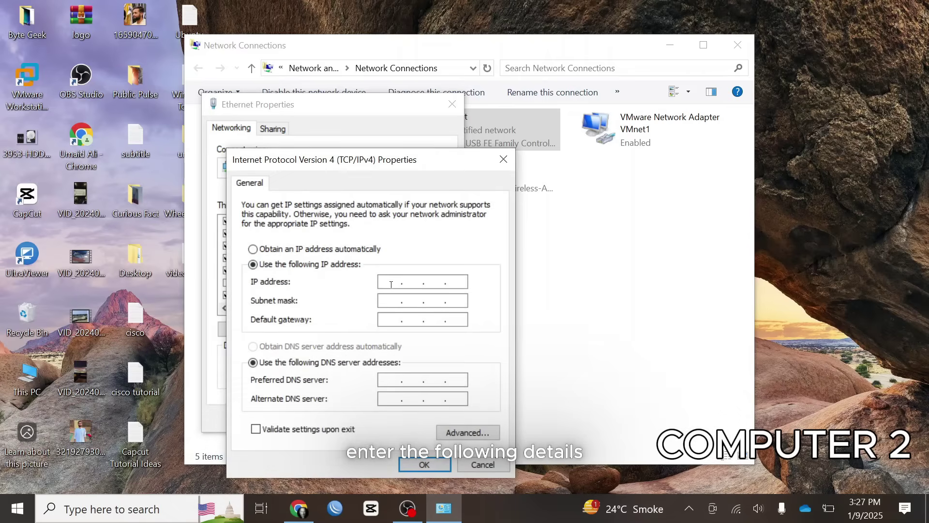
text(192.168.10)
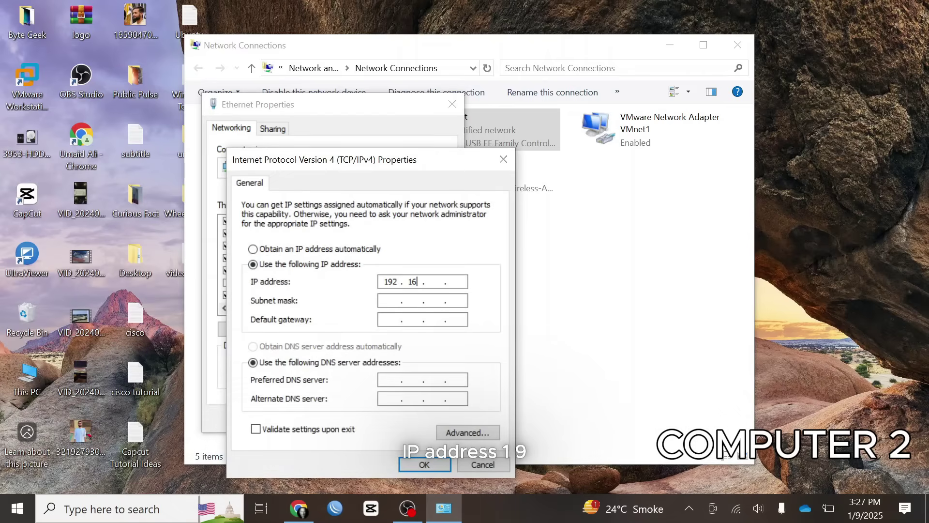
key(BackSpace)
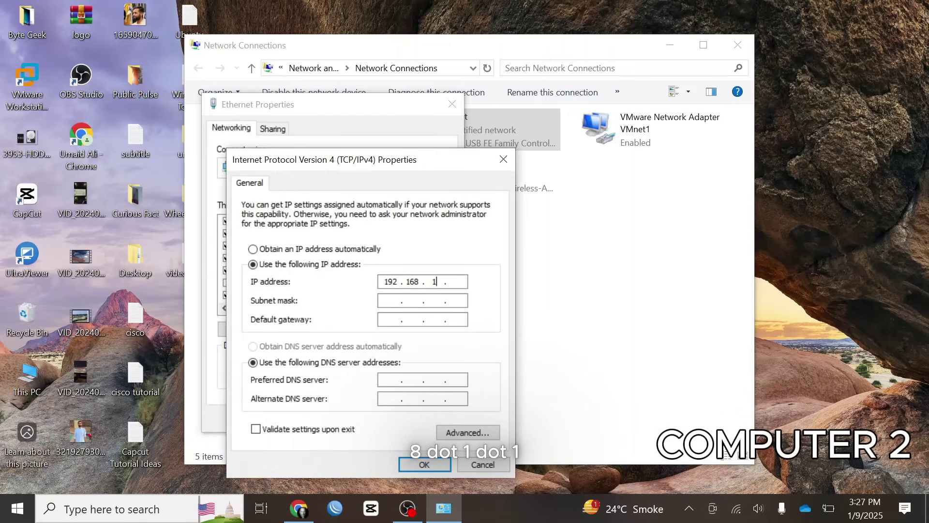
text(. 101)
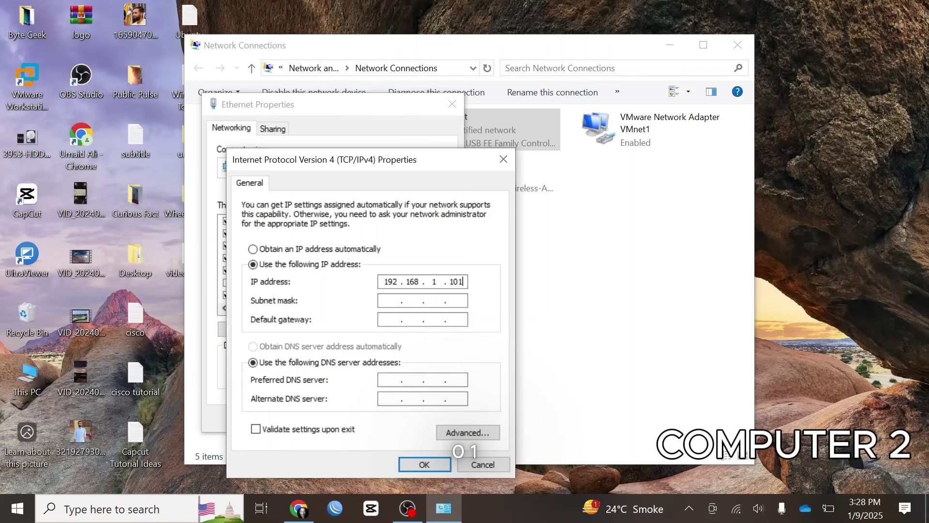
click(385, 301)
click(387, 320)
text(192 . )
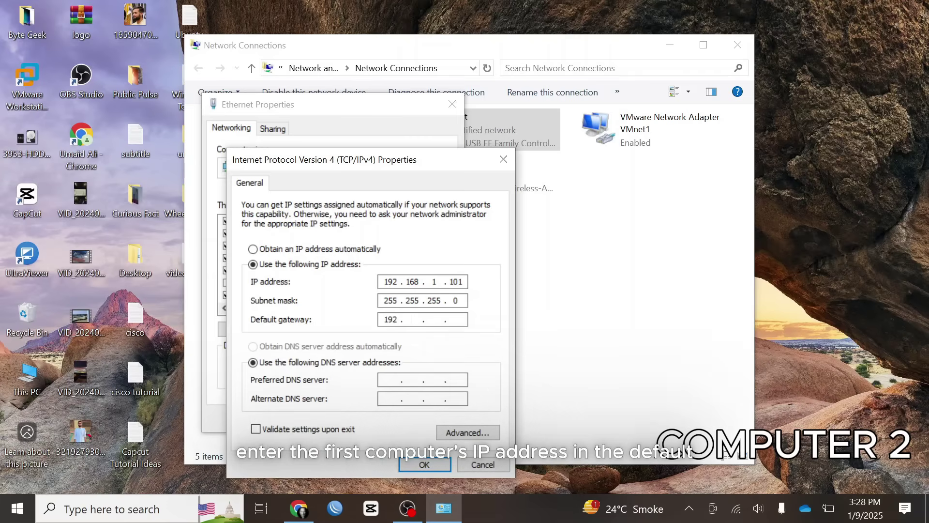
text(168 . 1 . 100)
click(424, 464)
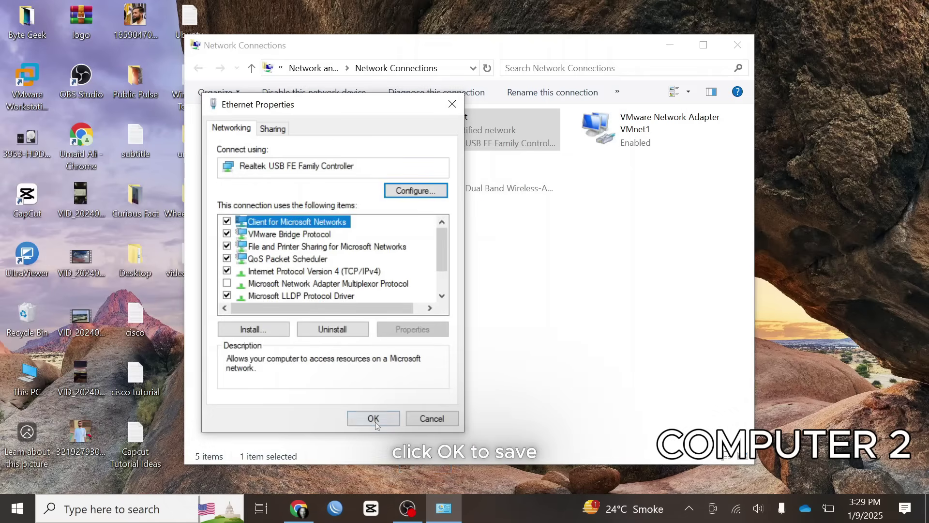
click(374, 418)
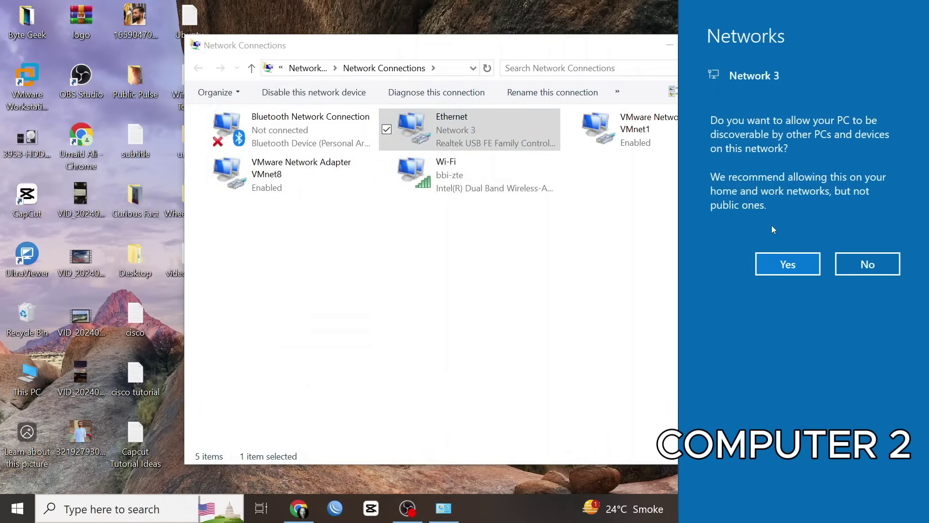
- Make the PC discoverable, then open its advanced sharing settings maximized
click(785, 262)
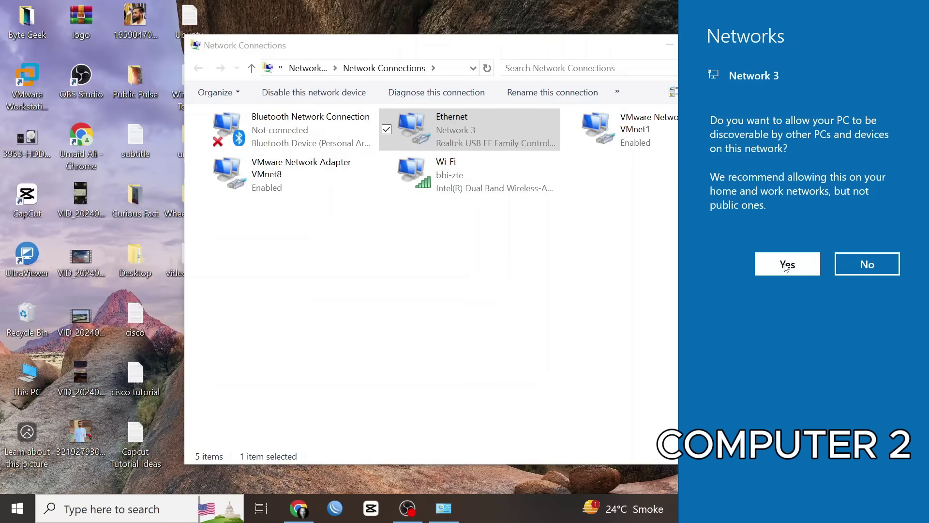
click(330, 71)
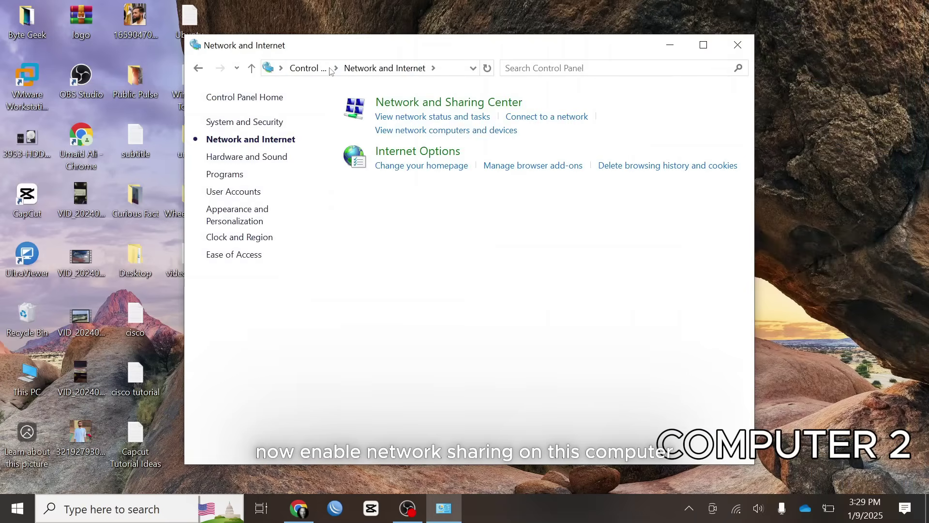
click(442, 107)
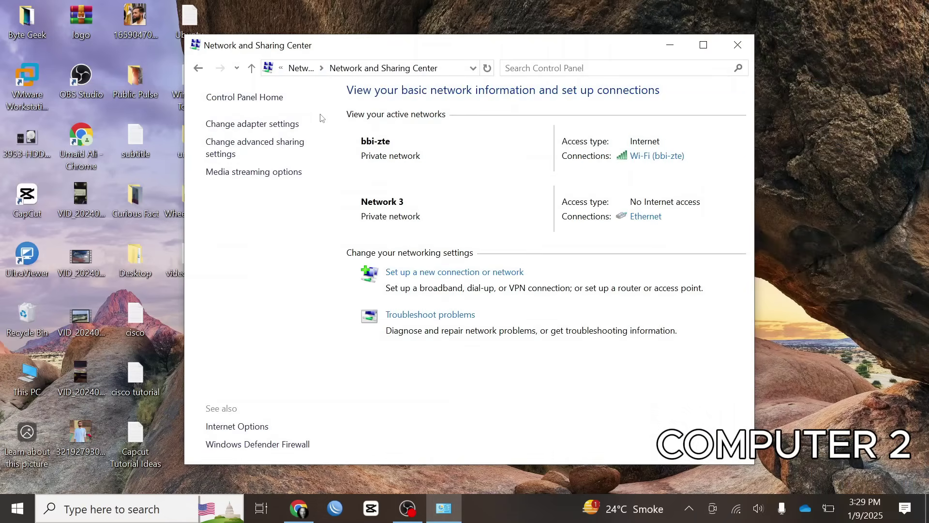
click(274, 146)
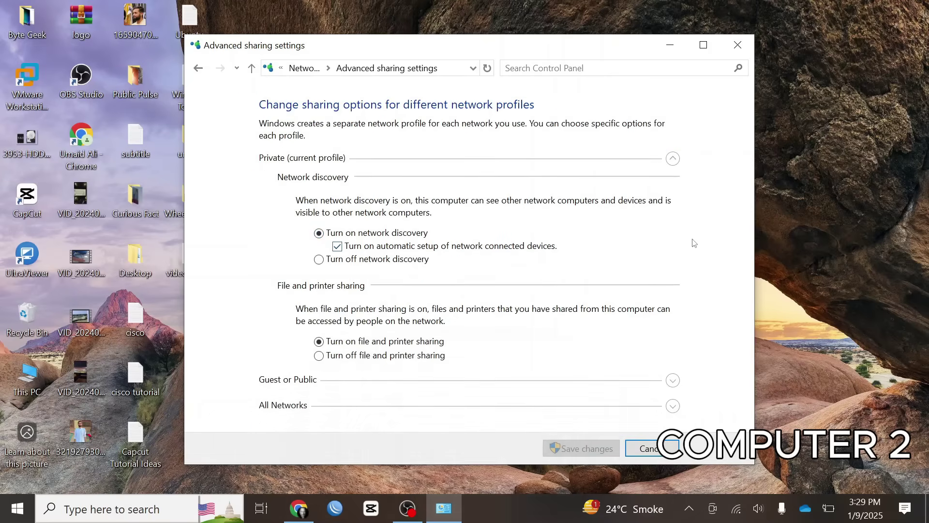
click(703, 45)
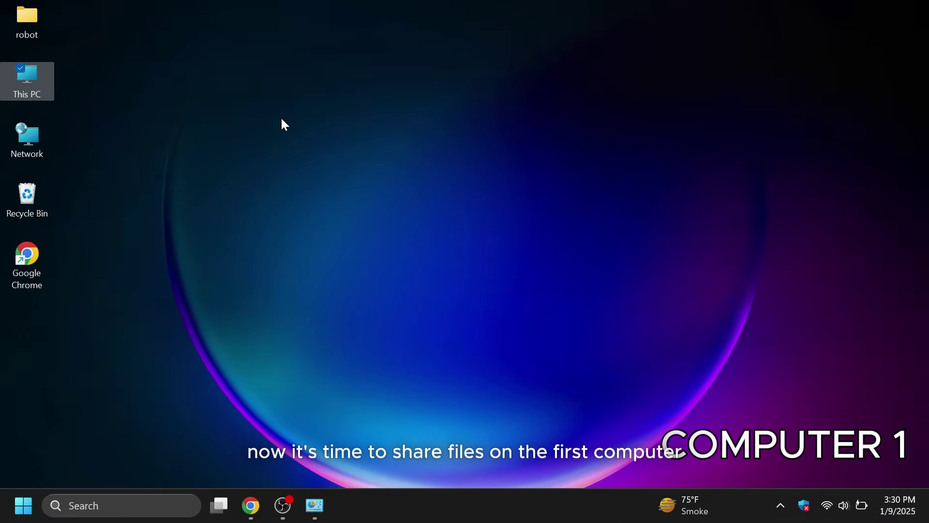
- Create a 'My Files' folder in Documents and bring up its full context menu
double_click(34, 67)
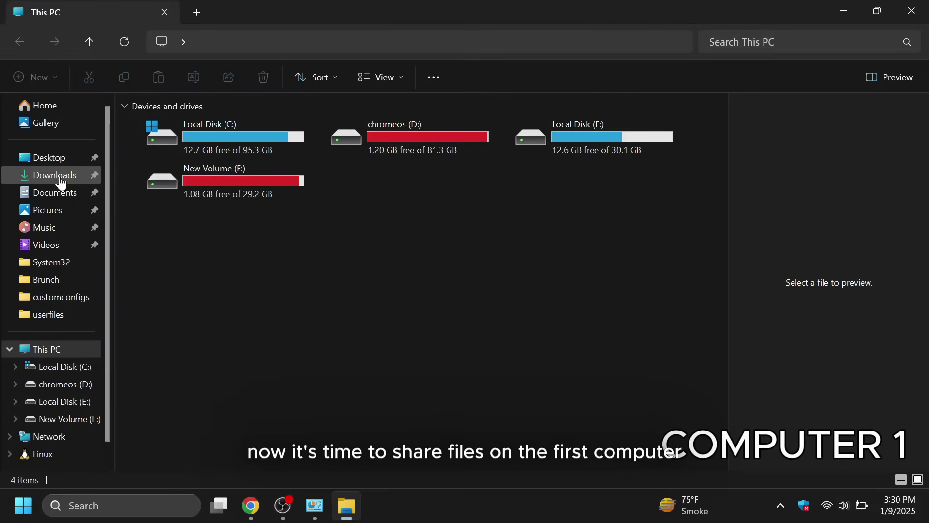
click(55, 192)
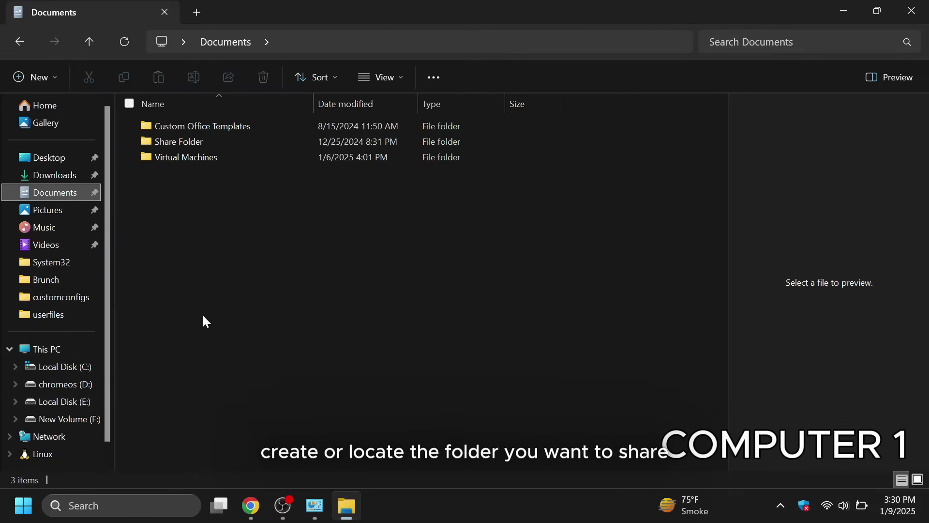
right_click(250, 289)
mouse_move(400, 249)
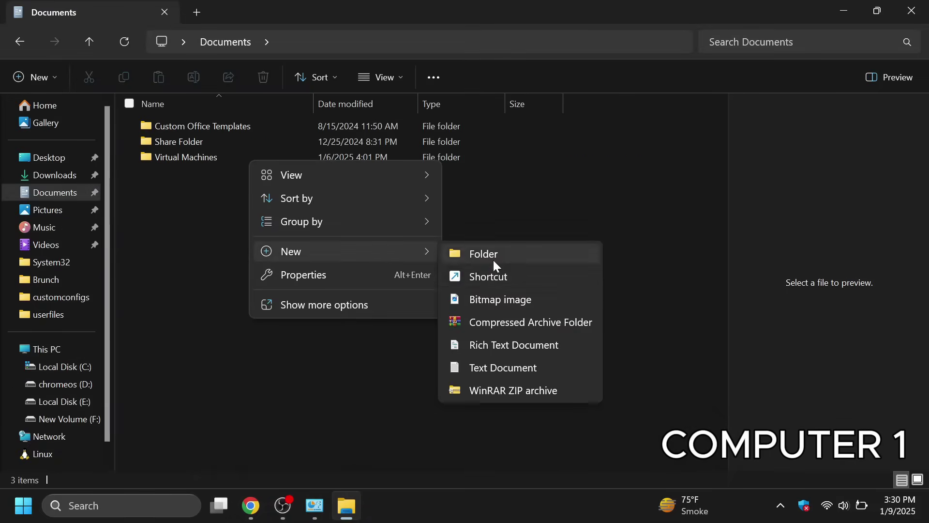
click(492, 260)
text(My)
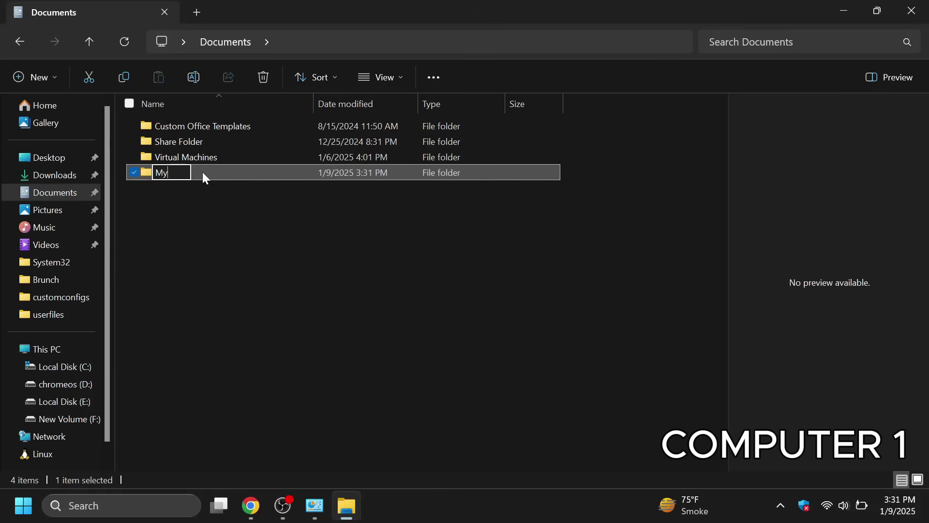
text( Files)
key(Return)
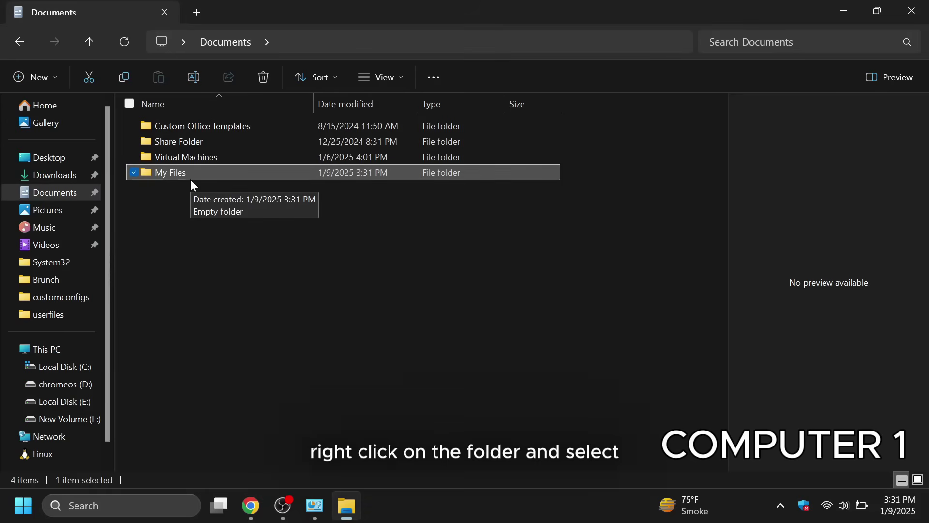
right_click(190, 179)
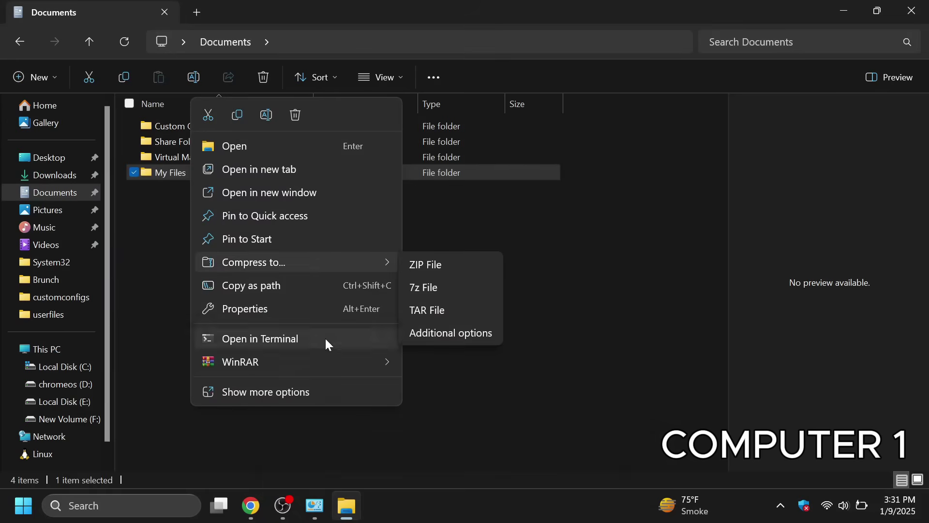
click(330, 391)
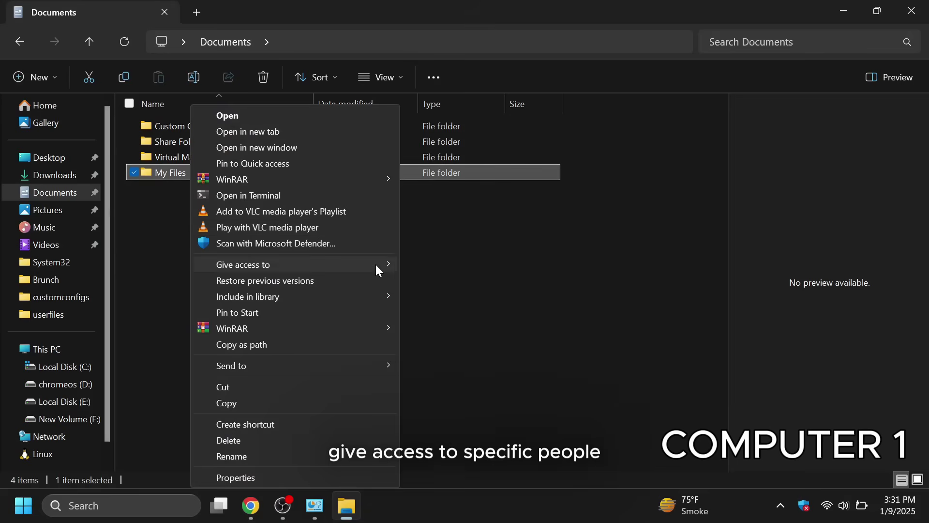
- Add Everyone with Read/Write permission to My Files, share it, and close the dialog
mouse_move(379, 270)
click(453, 280)
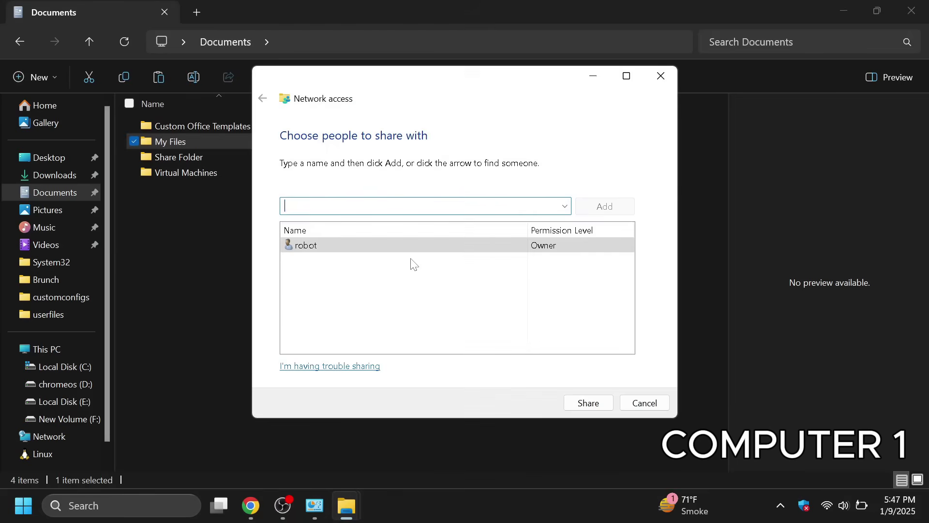
click(564, 207)
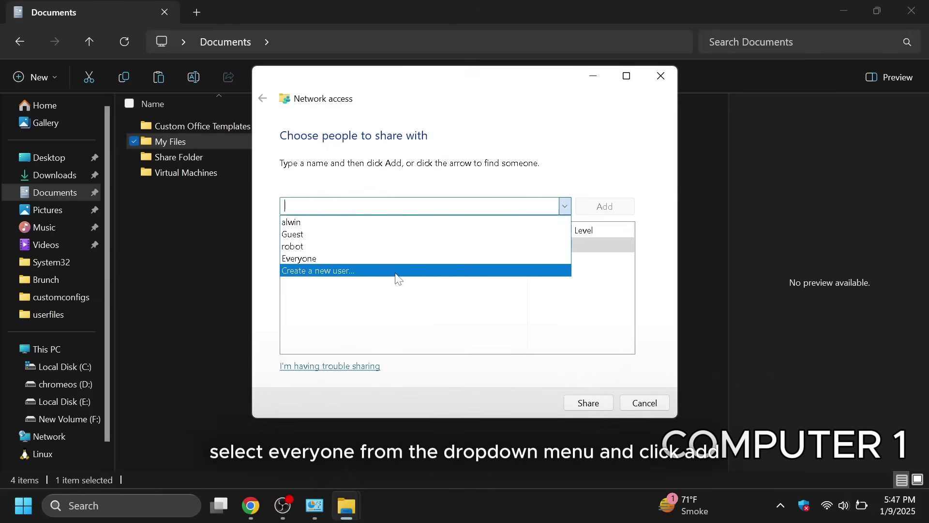
click(399, 258)
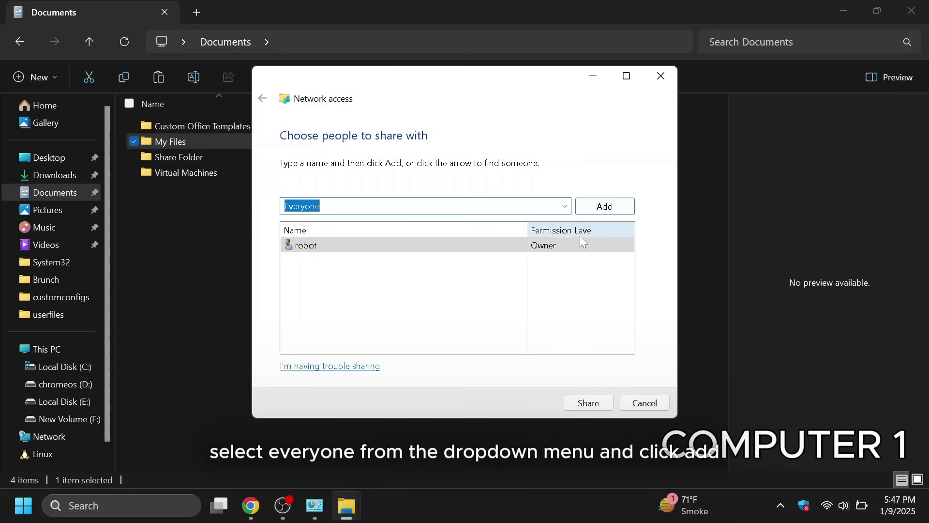
click(604, 206)
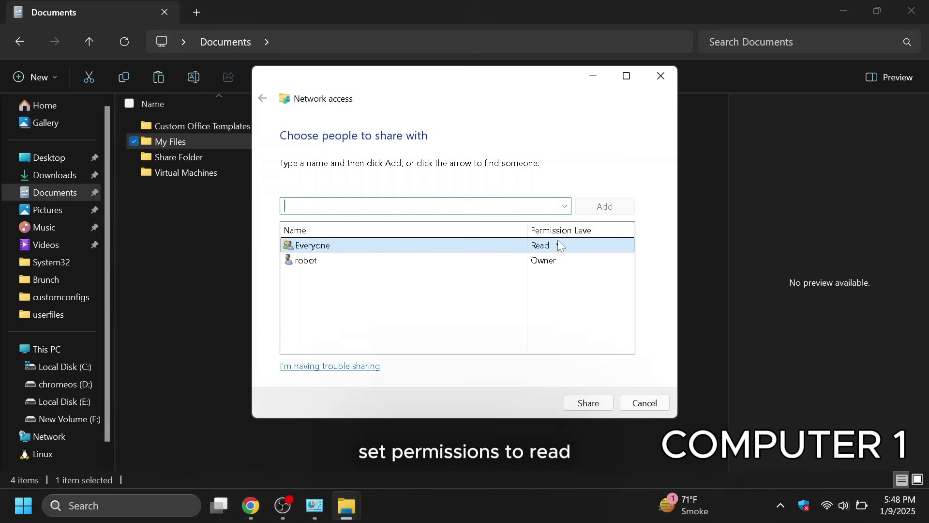
click(560, 245)
click(582, 262)
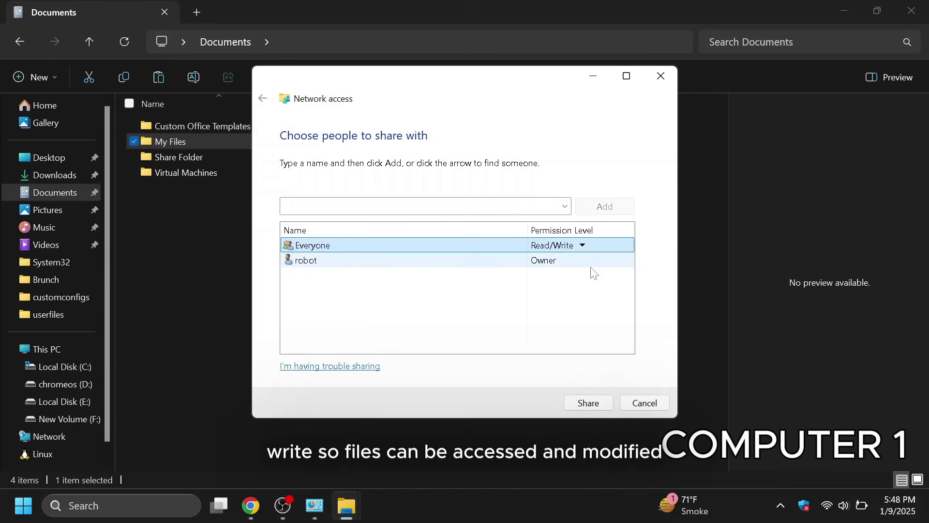
click(587, 402)
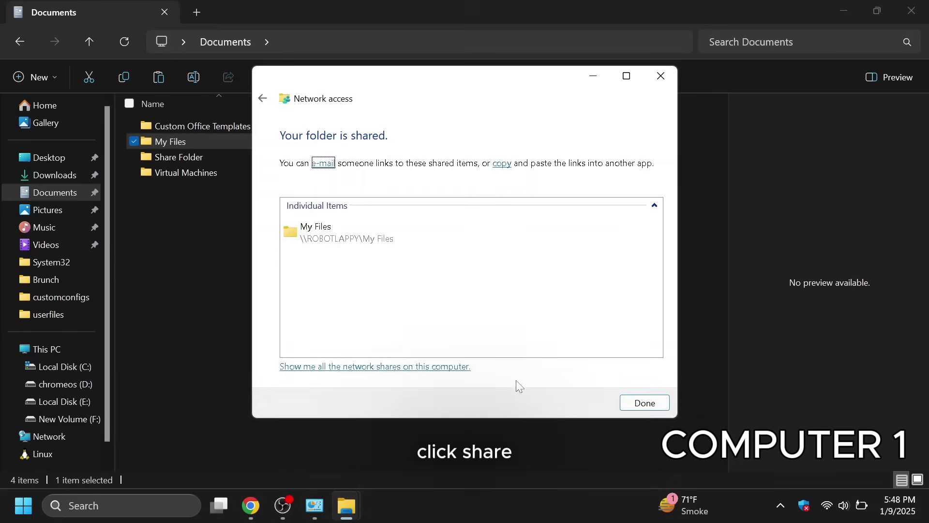
click(629, 403)
click(475, 362)
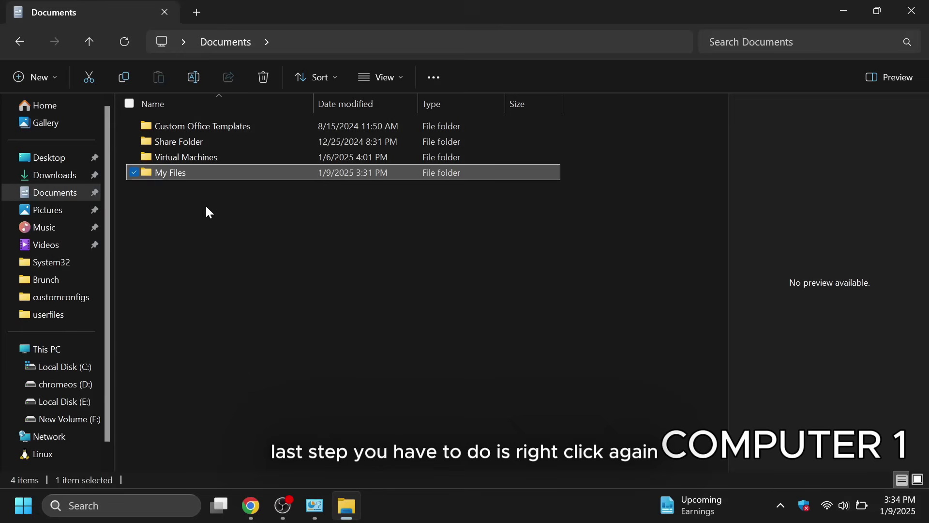
- Turn on 'Share this folder' in My Files' Advanced Sharing properties
right_click(175, 175)
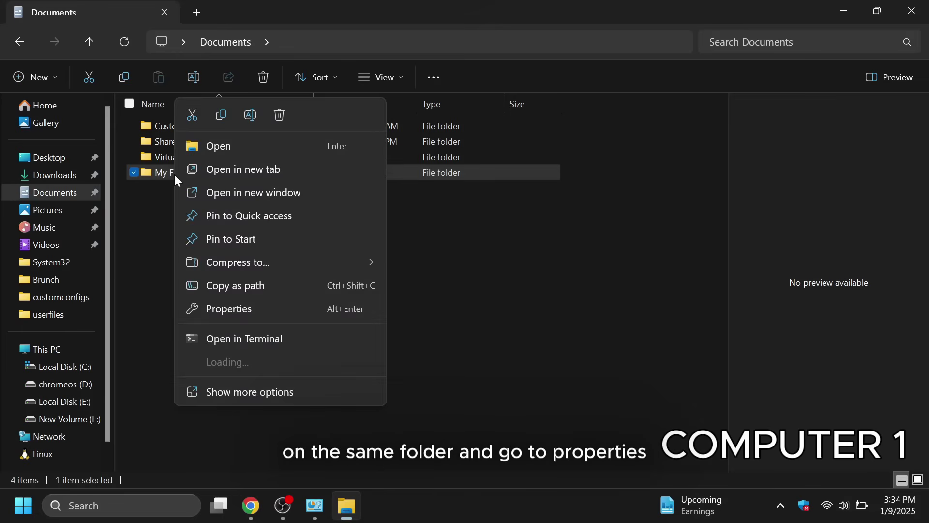
click(227, 388)
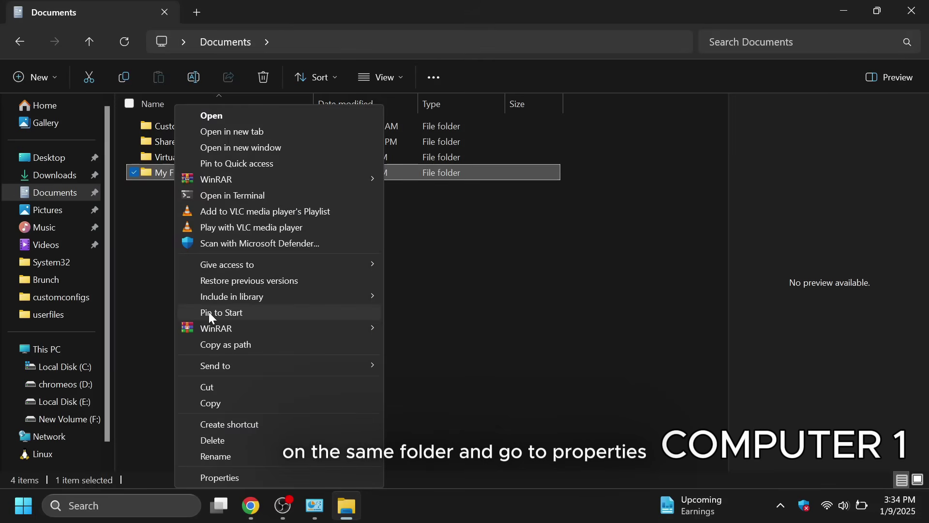
click(272, 476)
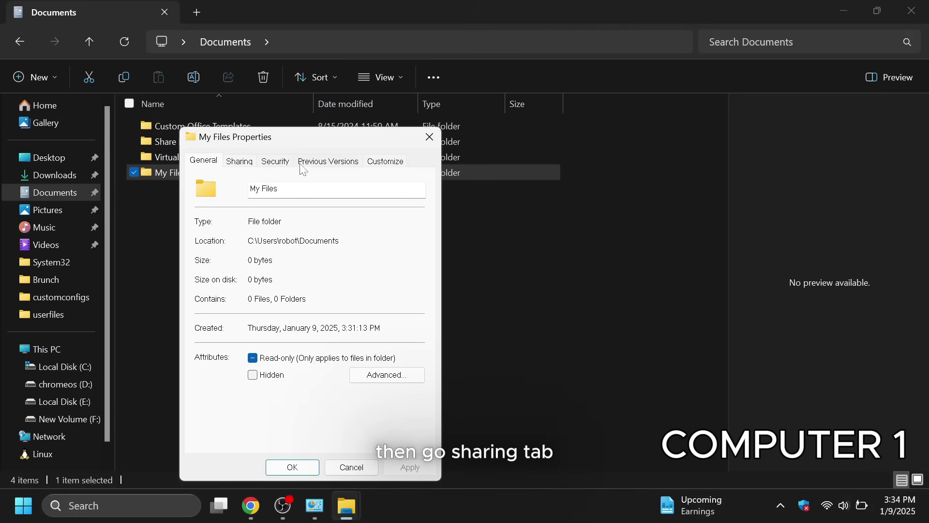
click(248, 164)
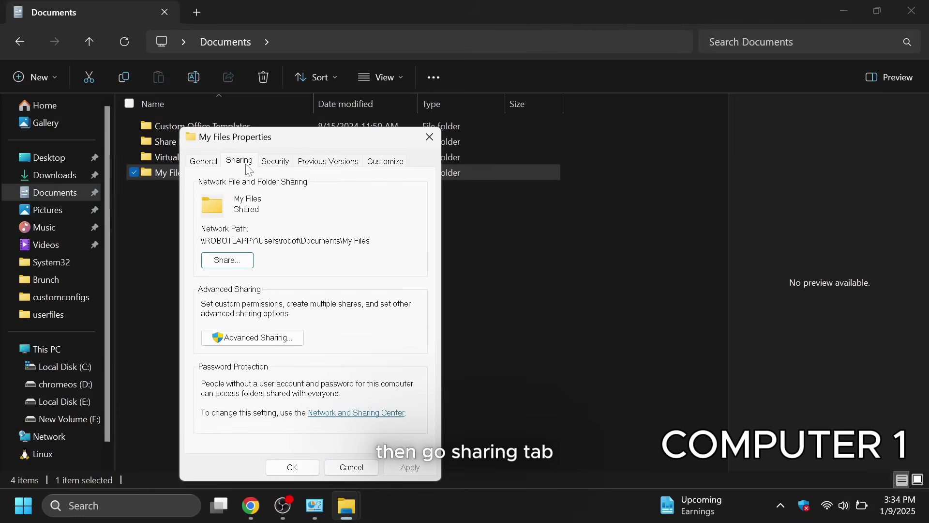
click(247, 337)
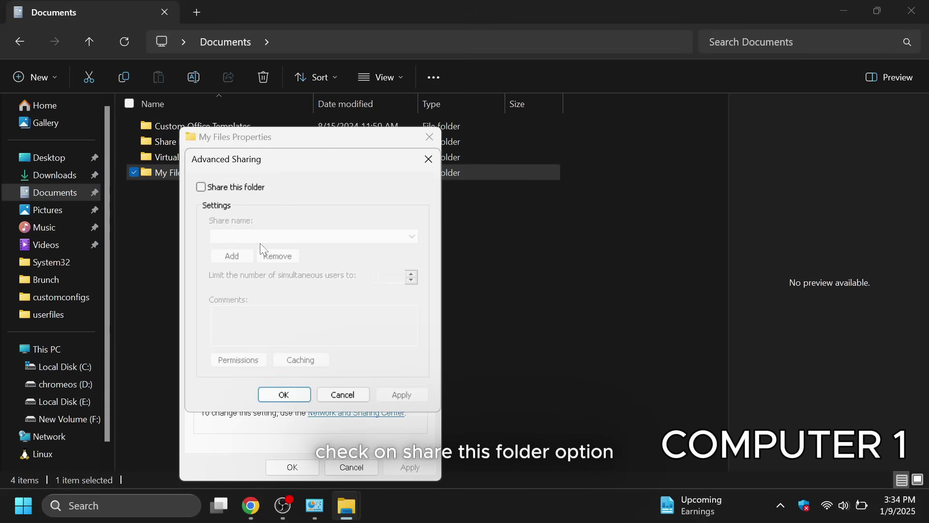
click(201, 187)
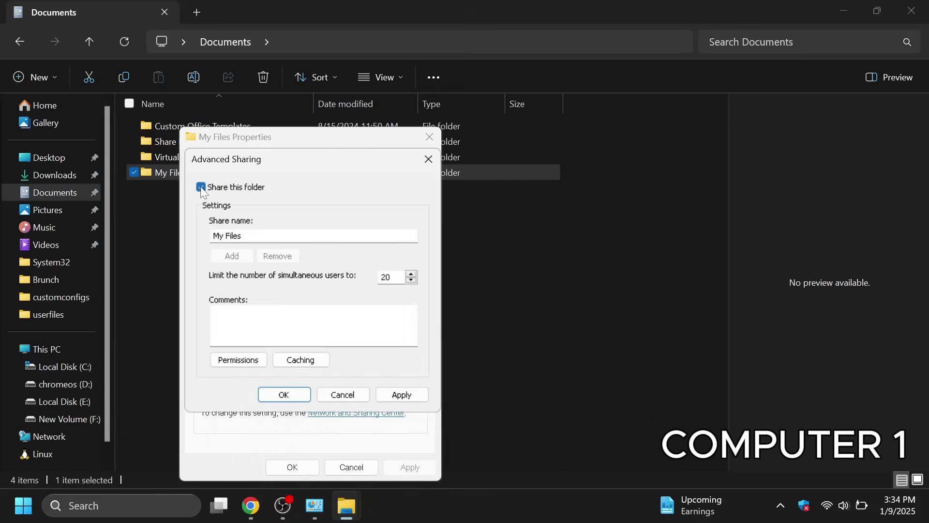
- Grant Everyone Full Control in the share permissions and apply the settings
click(237, 360)
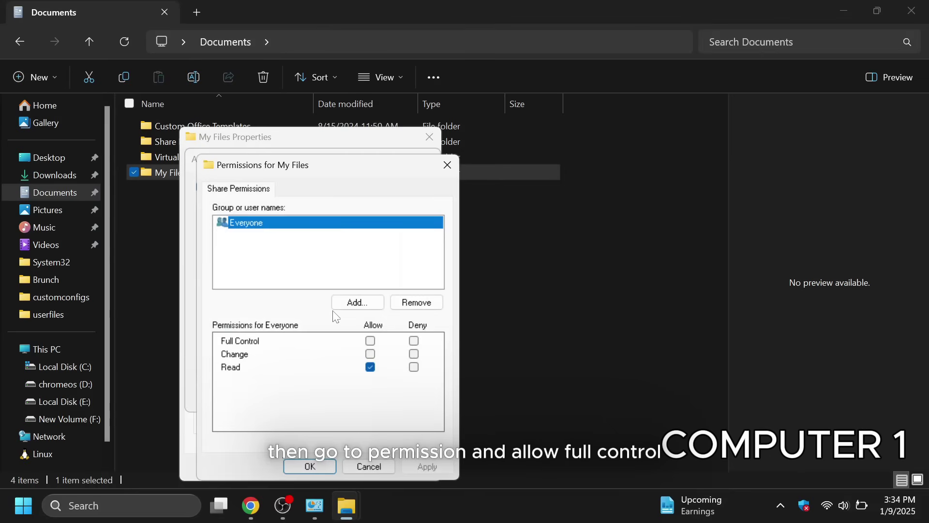
click(371, 341)
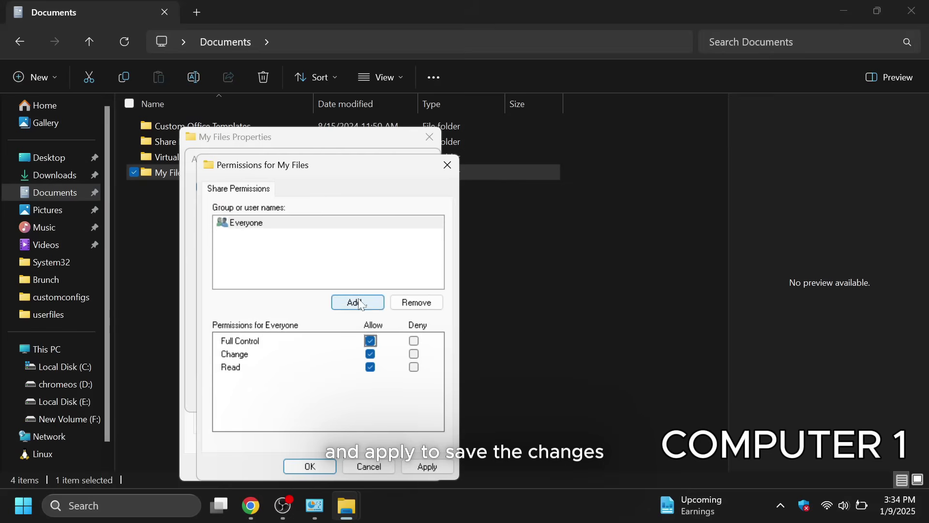
click(427, 468)
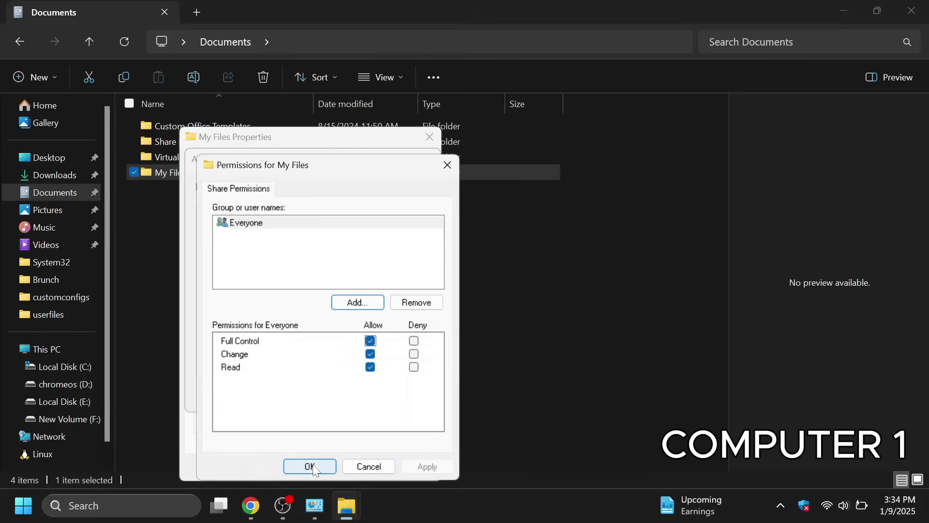
click(310, 466)
click(389, 400)
click(290, 394)
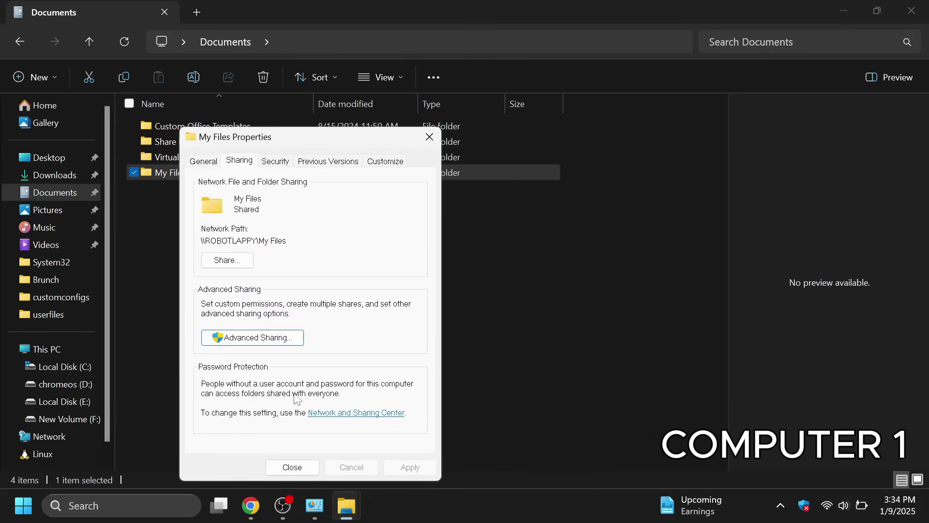
- Close the My Files properties and open the My Files folder
click(292, 468)
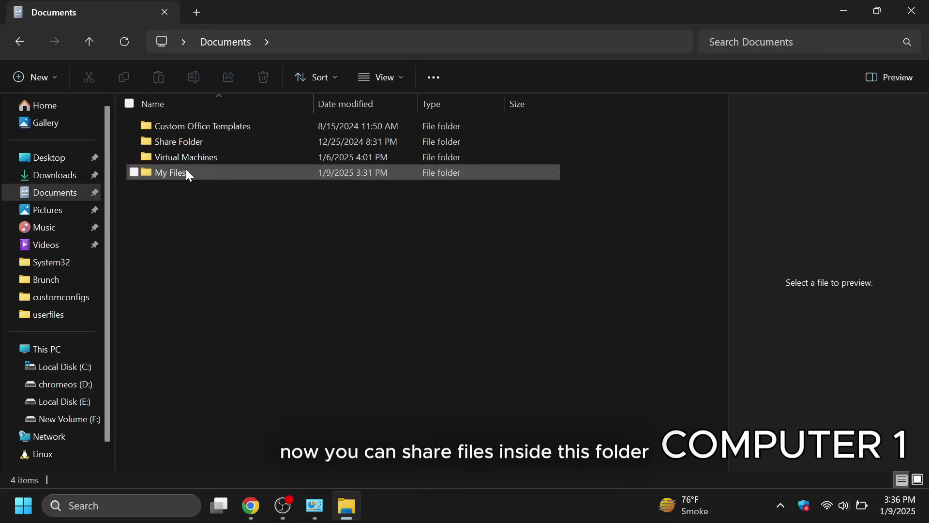
click(187, 172)
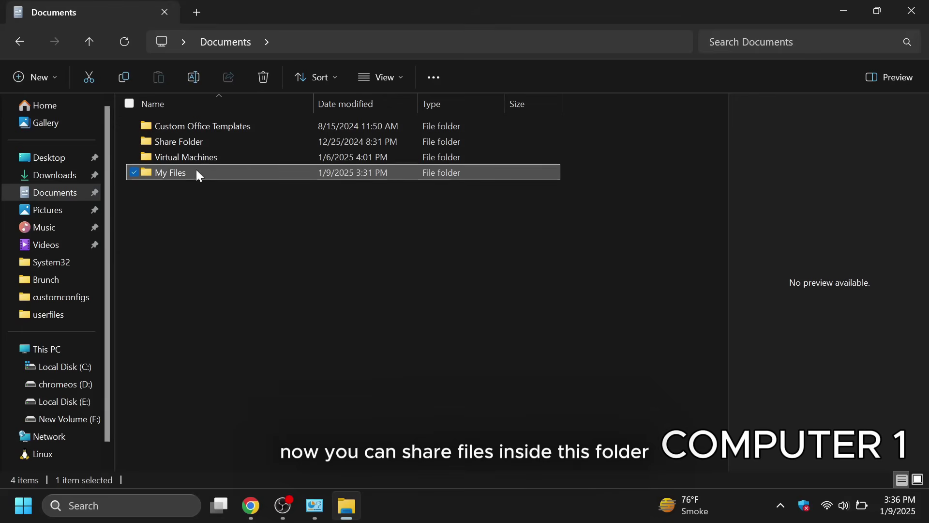
double_click(196, 172)
- Copy the Apply Online Same Form picture from New Volume (F:) into Documents > My Files
click(58, 384)
click(64, 401)
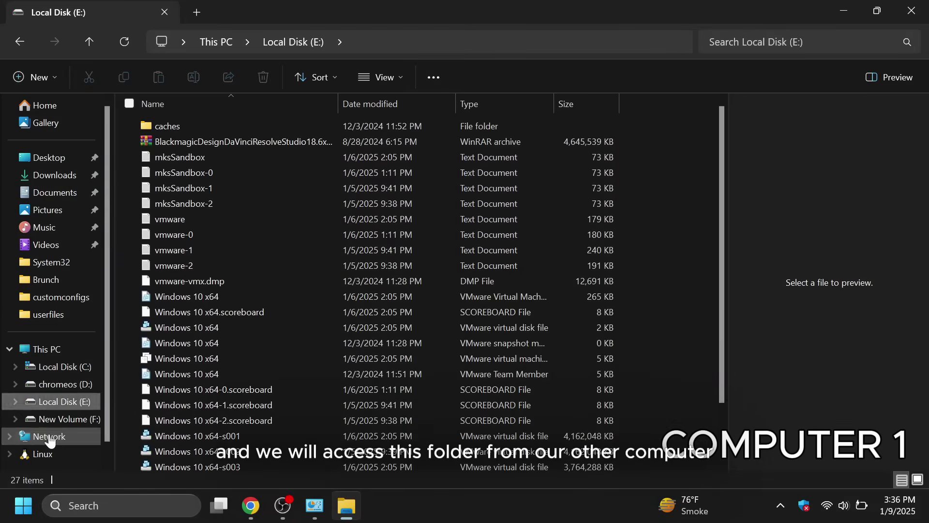
click(73, 419)
click(220, 283)
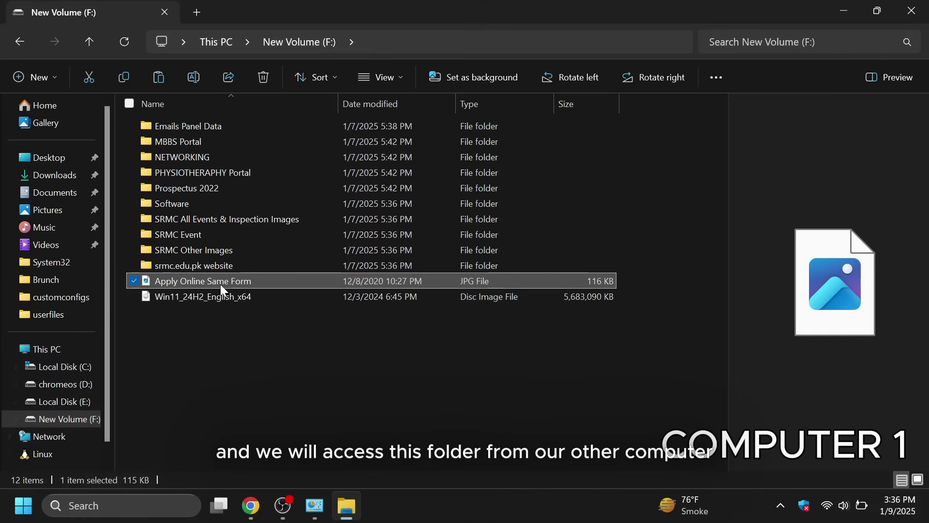
click(52, 192)
double_click(223, 141)
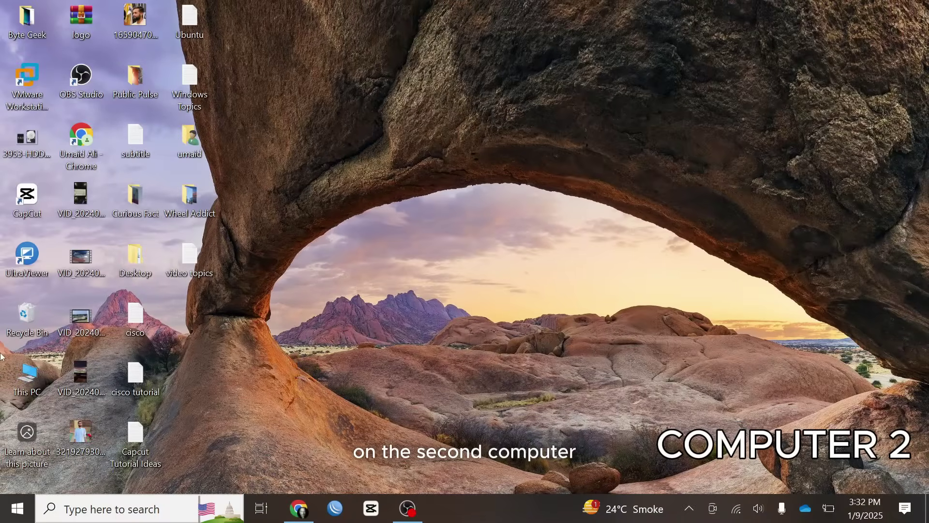
- On the second computer, open the shared folder \\192.168.1.100\My Files in a maximised This PC window
double_click(27, 377)
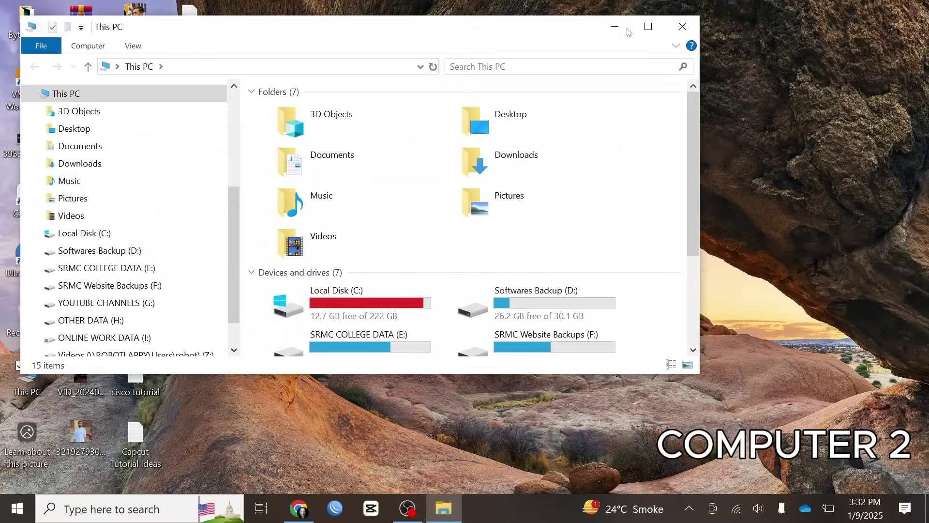
click(648, 26)
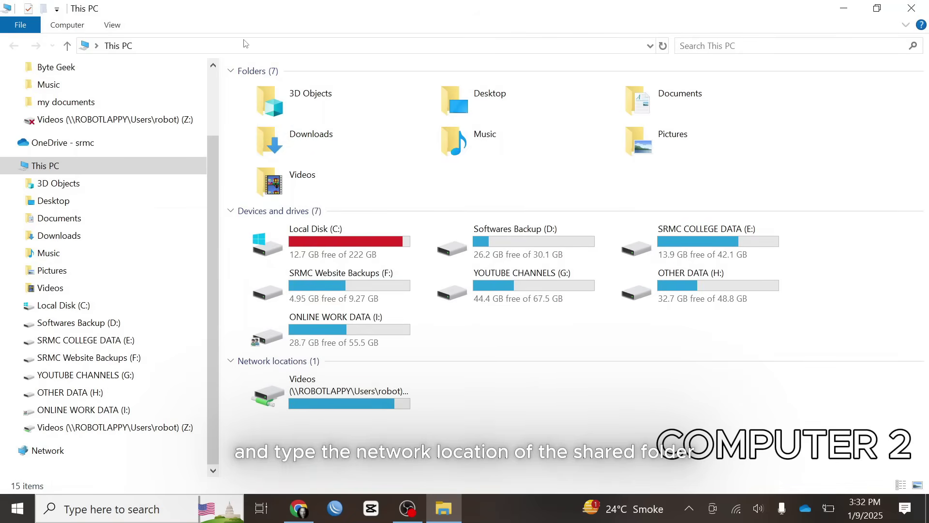
click(234, 48)
text(\\)
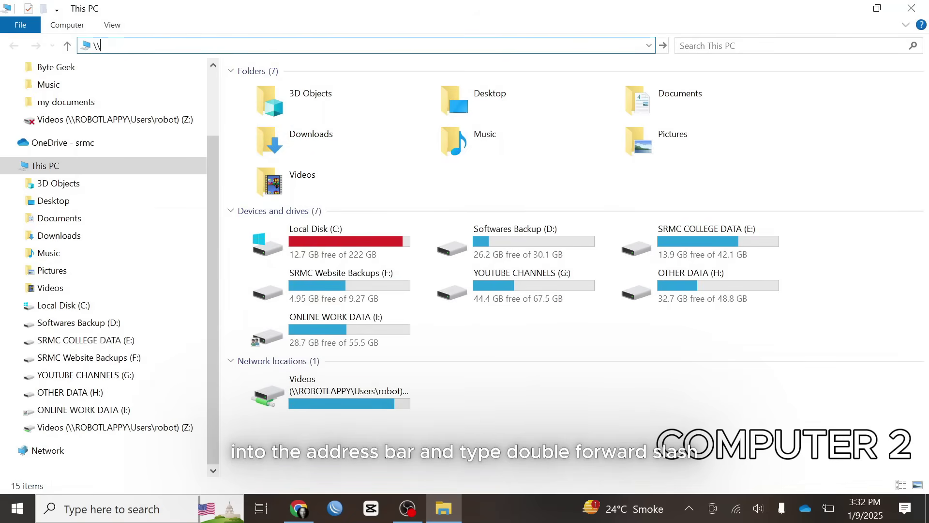
text(192.168.1.100)
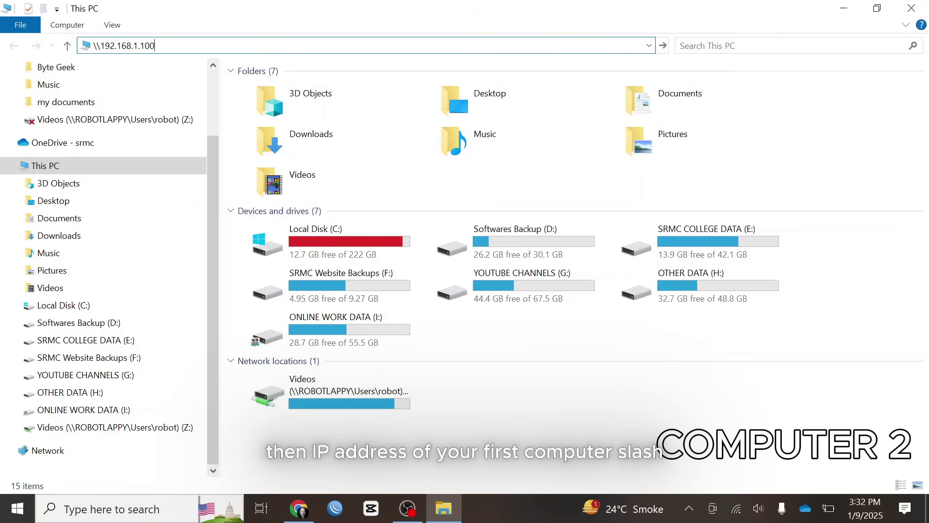
text(\My)
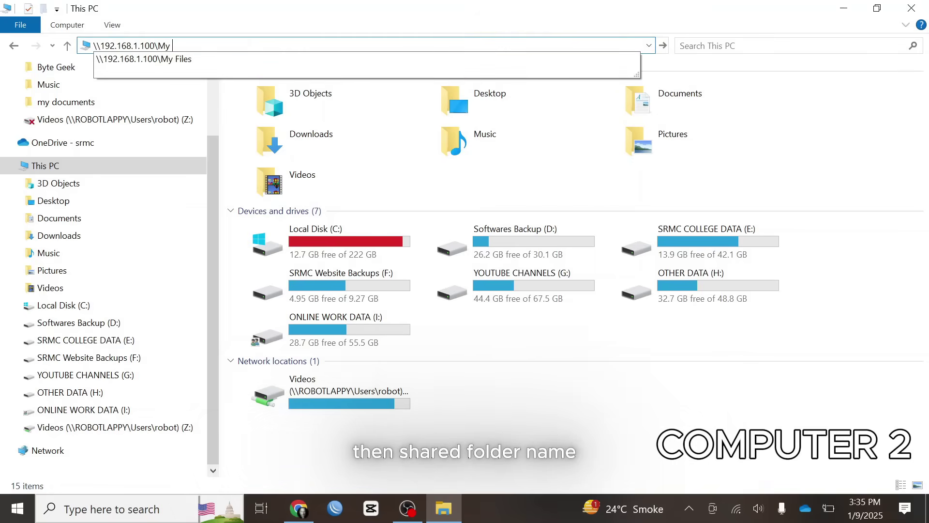
text(Files)
key(Return)
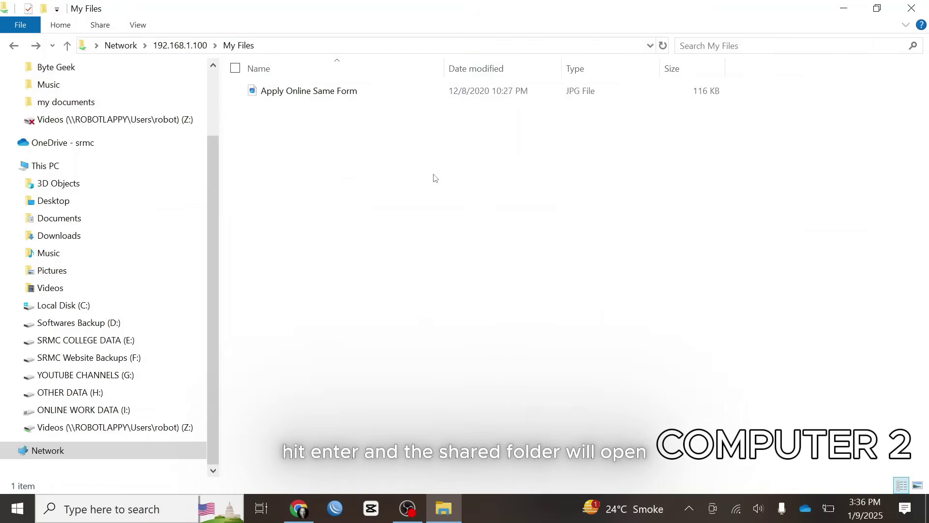
- Paste a copy of the Apply Online Same Form picture into the OTHER DATA (H:) drive
click(290, 92)
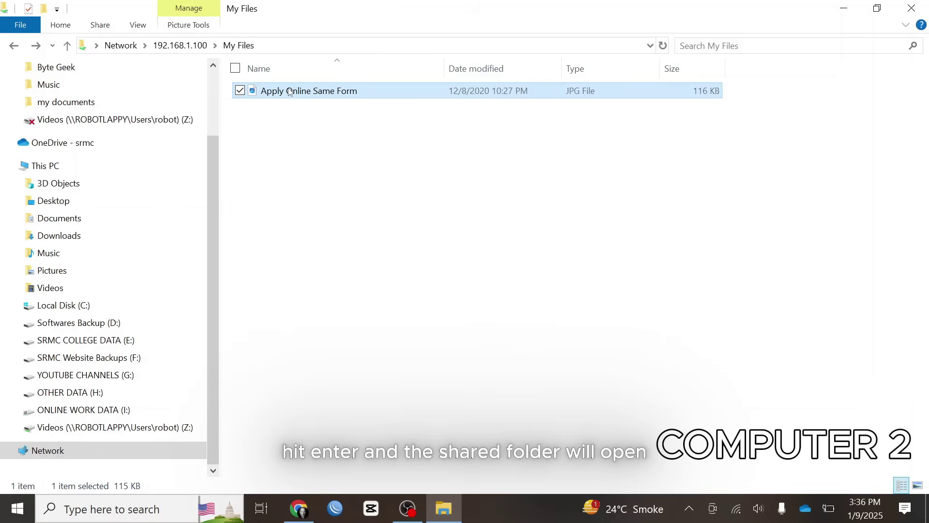
click(116, 308)
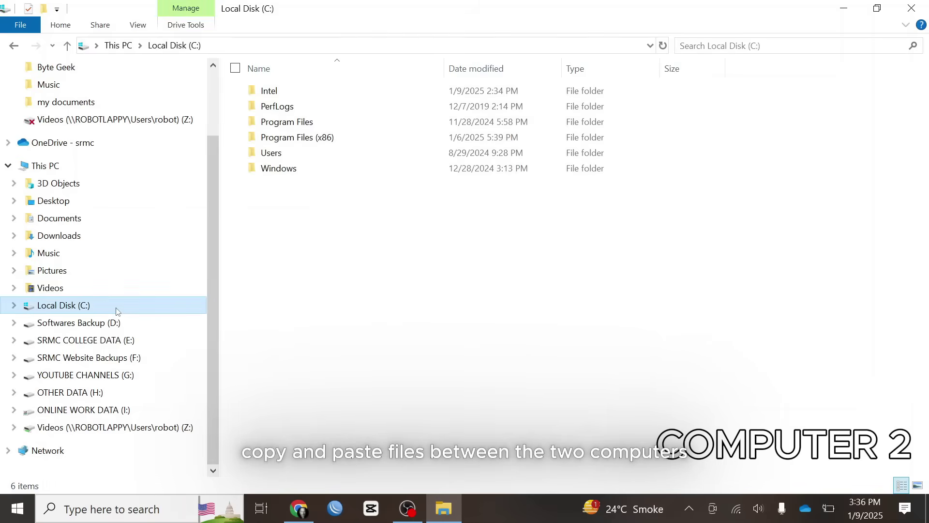
click(101, 427)
click(96, 392)
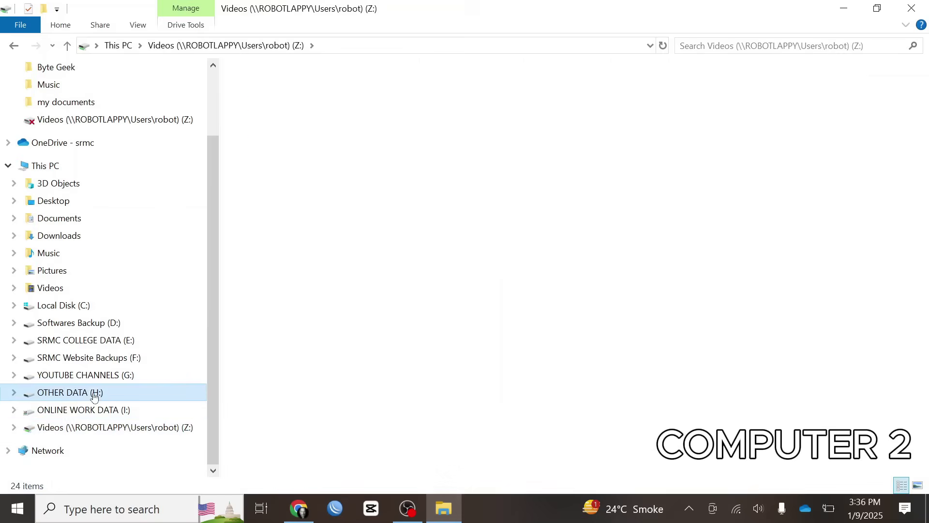
key(ctrl+v)
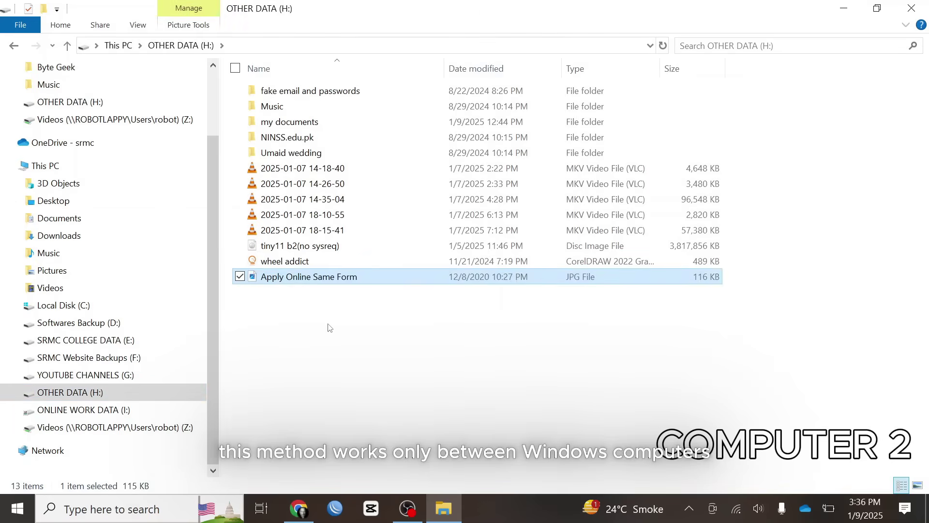
- Delete the pasted Apply Online Same Form picture from OTHER DATA (H:)
click(330, 328)
click(314, 280)
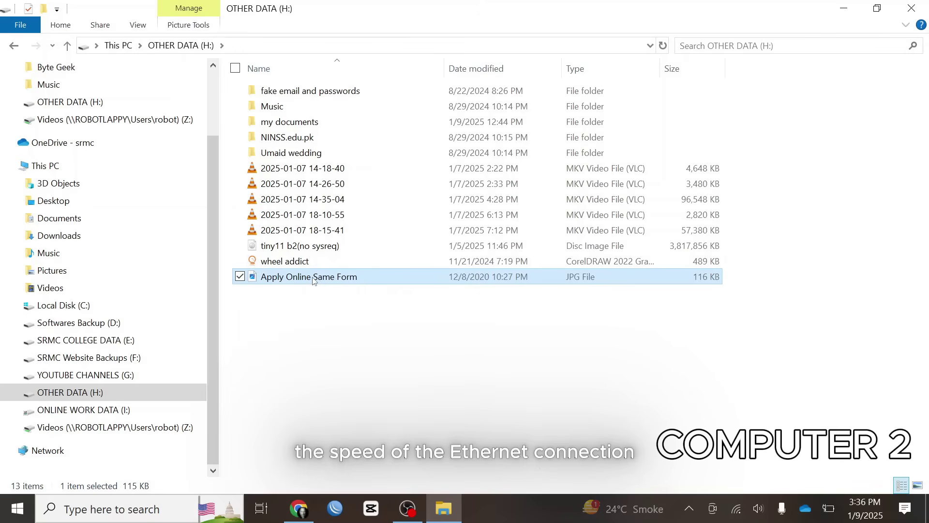
key(Delete)
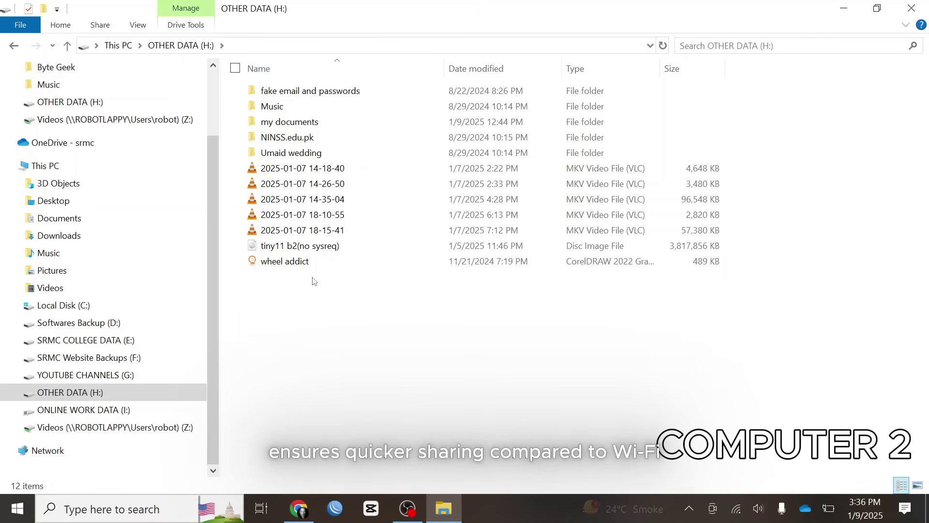